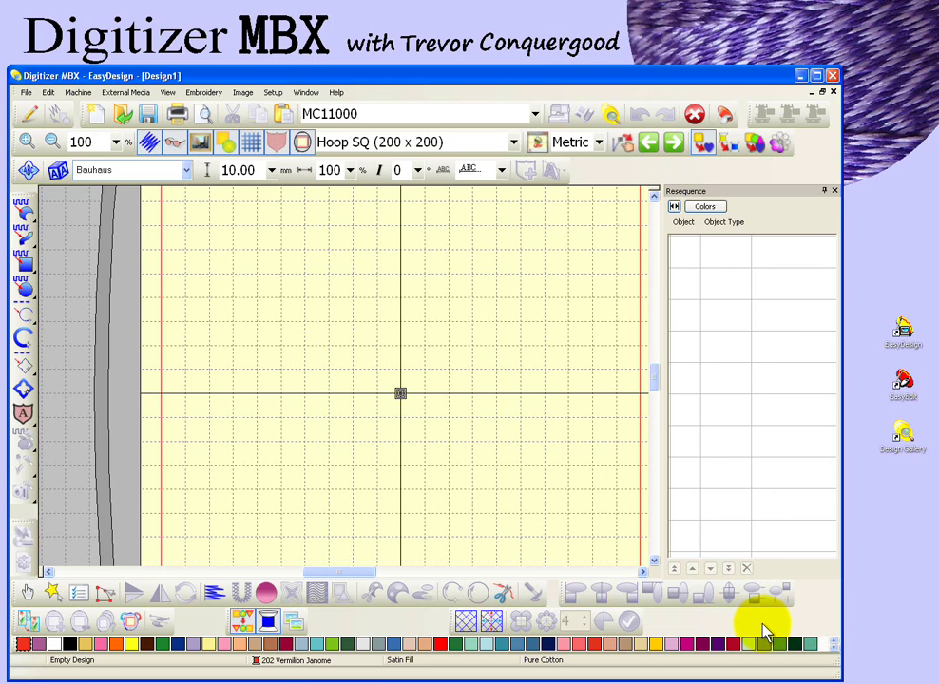
Open the Basket design from the Embroidery Album folder.
{"action": "left_click", "coordinate": [124, 115]}
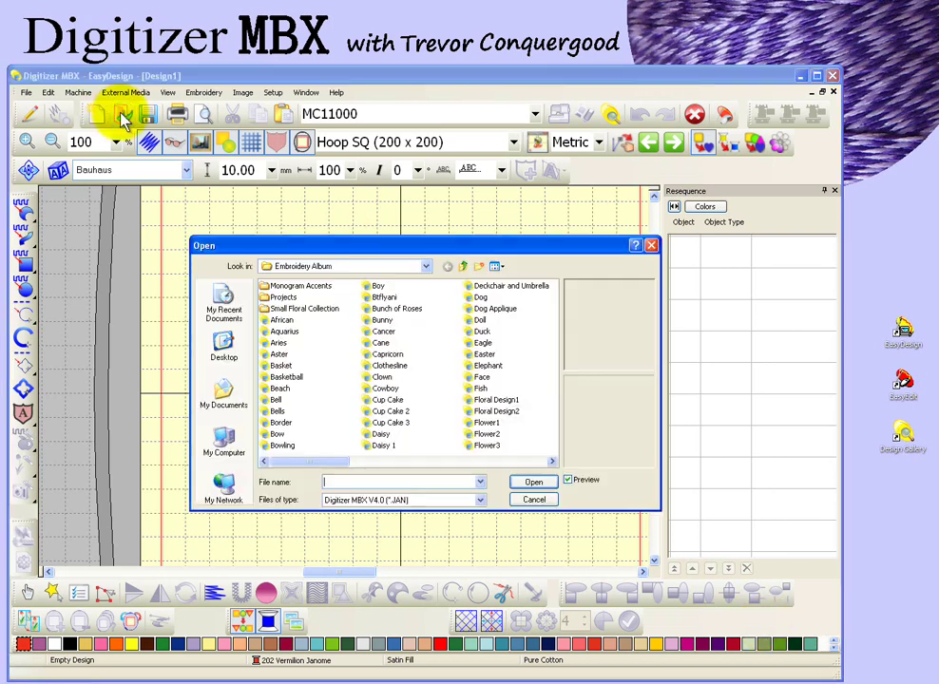
{"action": "left_click", "coordinate": [285, 367]}
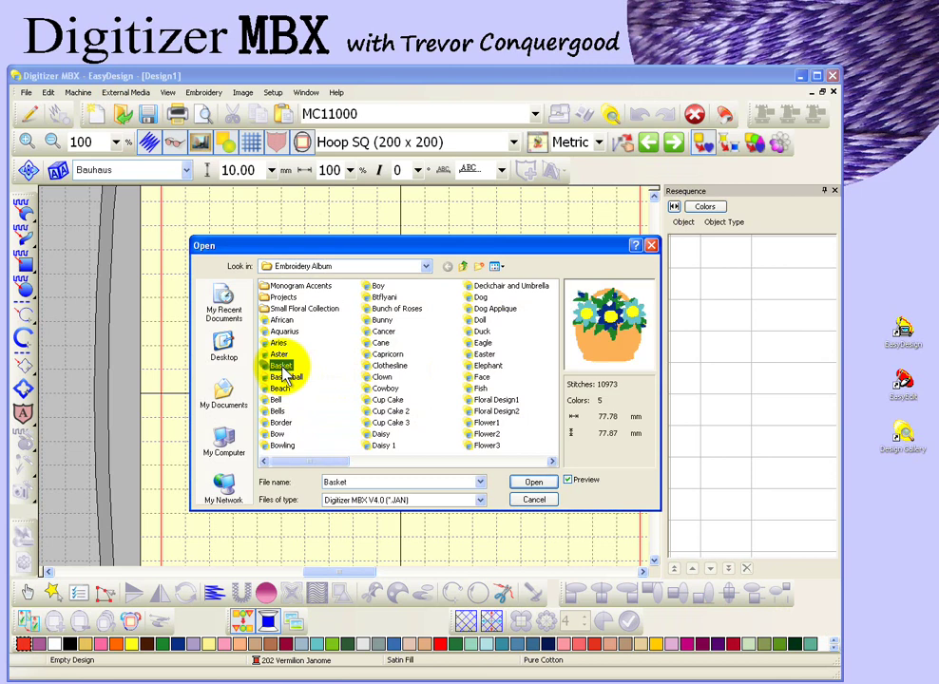
{"action": "left_click", "coordinate": [538, 485]}
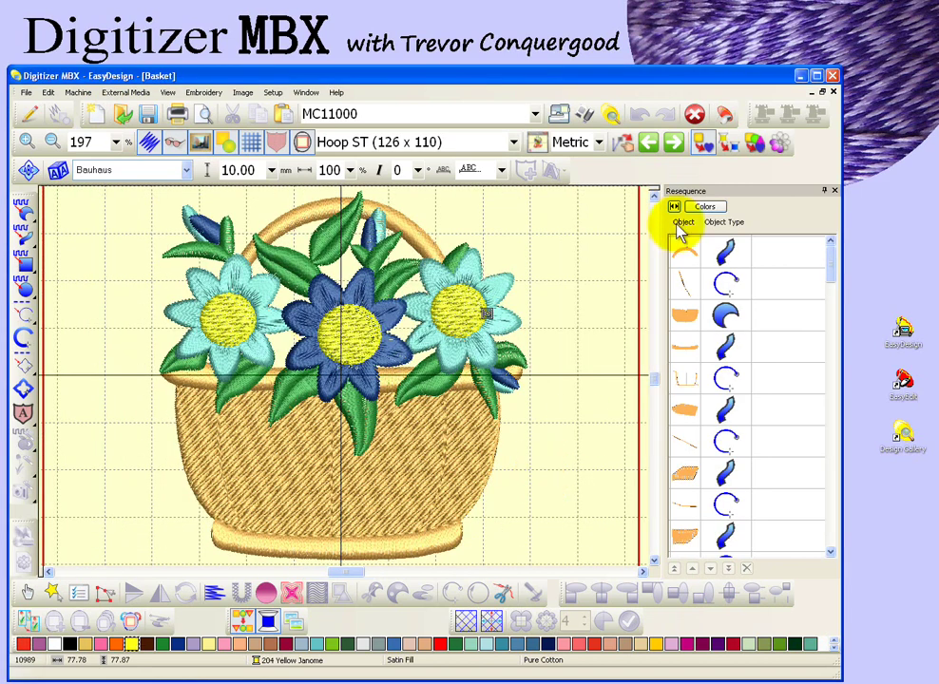
Switch to EasyEdit, saving the copy as Basket-2 in Janome/Elna/Kenmore JEF format.
{"action": "left_click", "coordinate": [726, 115]}
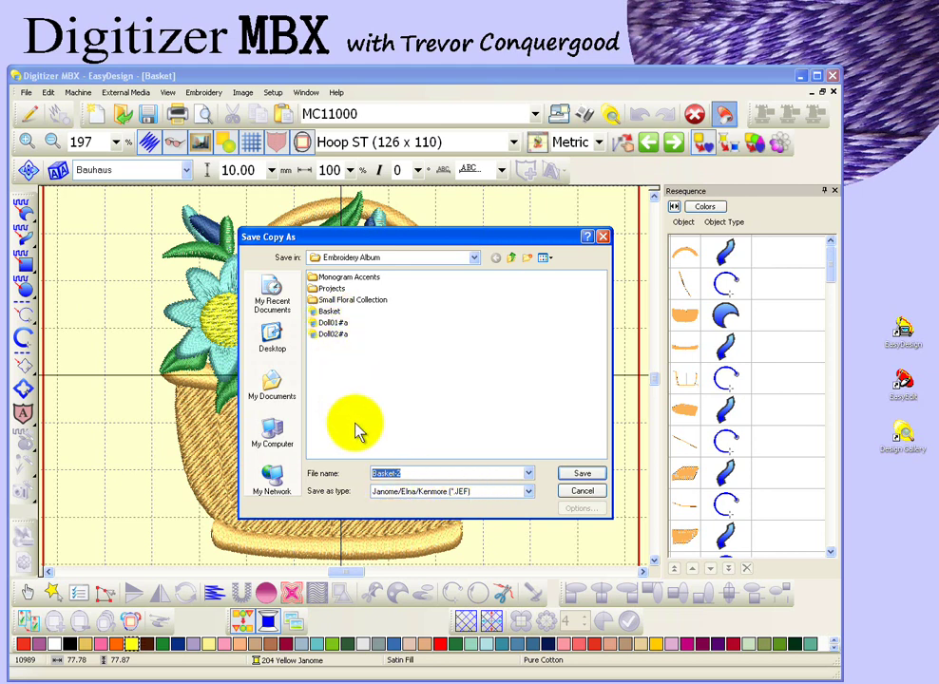
{"action": "left_click", "coordinate": [582, 474]}
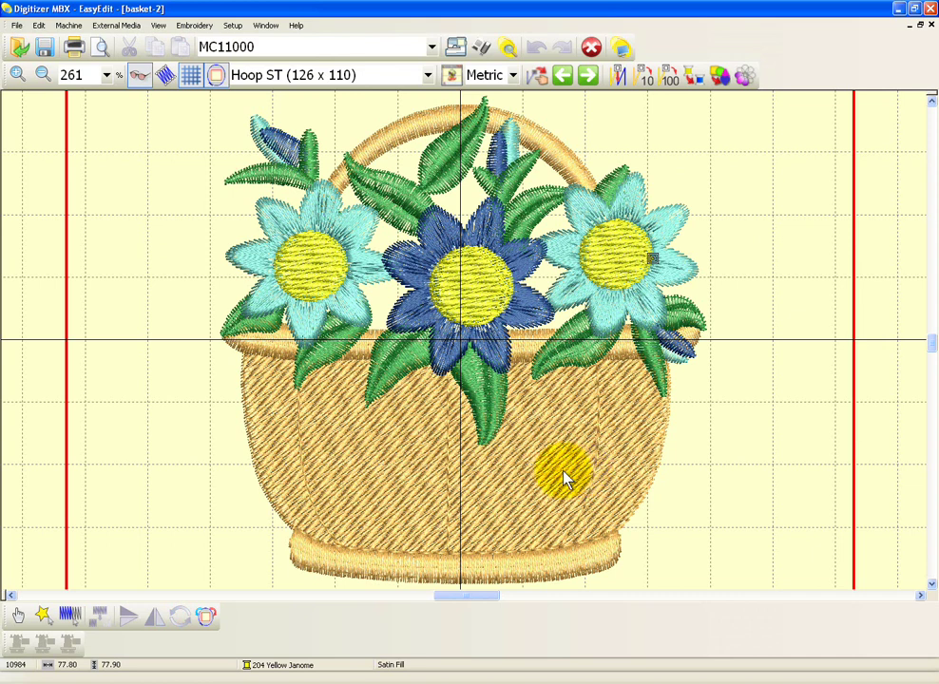
Browse the File and Edit menus, then close them.
{"action": "left_click", "coordinate": [16, 25]}
{"action": "mouse_move", "coordinate": [35, 29]}
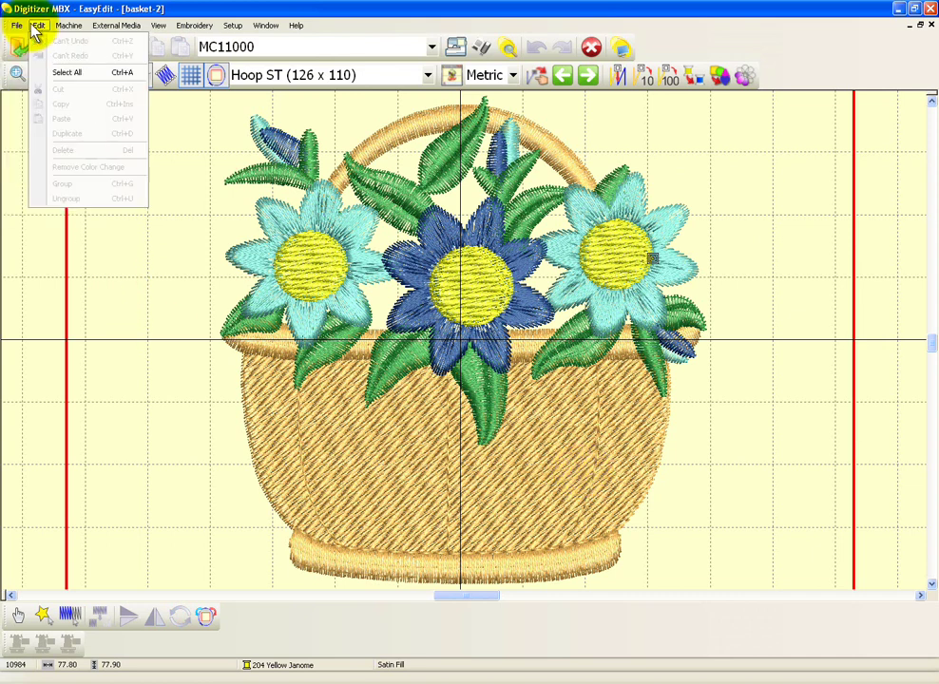
{"action": "left_click", "coordinate": [156, 13]}
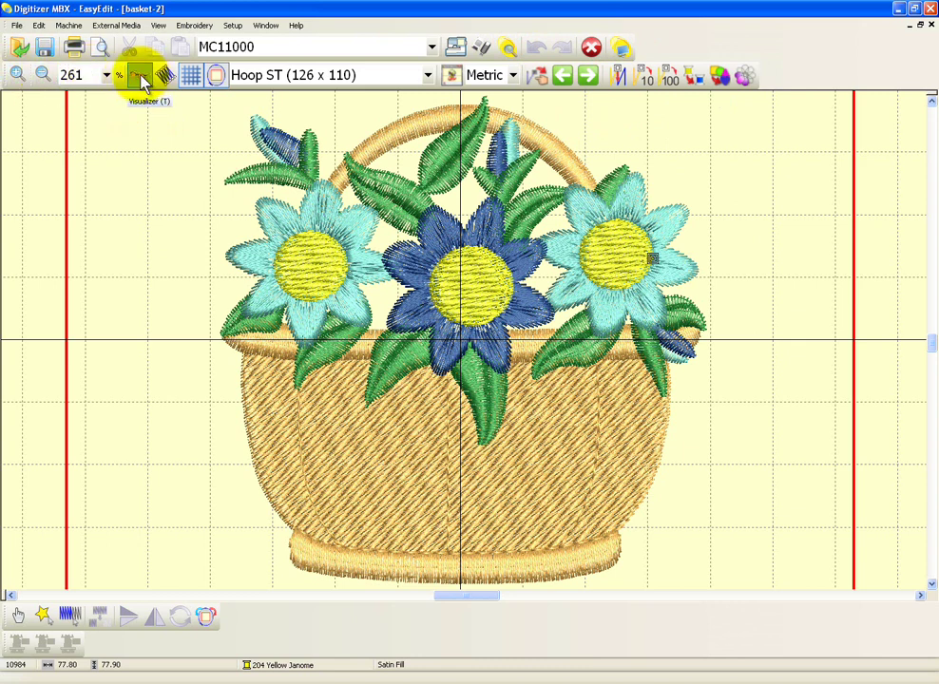
Turn off the Visualizer, and toggle needle points and the hoop display off and on.
{"action": "left_click", "coordinate": [140, 76]}
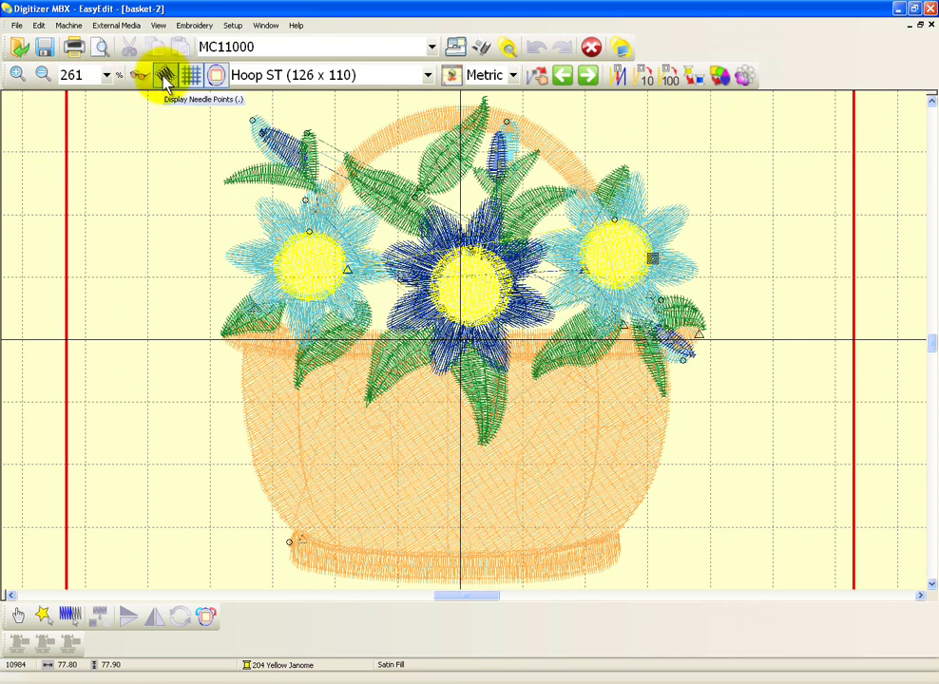
{"action": "left_click", "coordinate": [167, 80]}
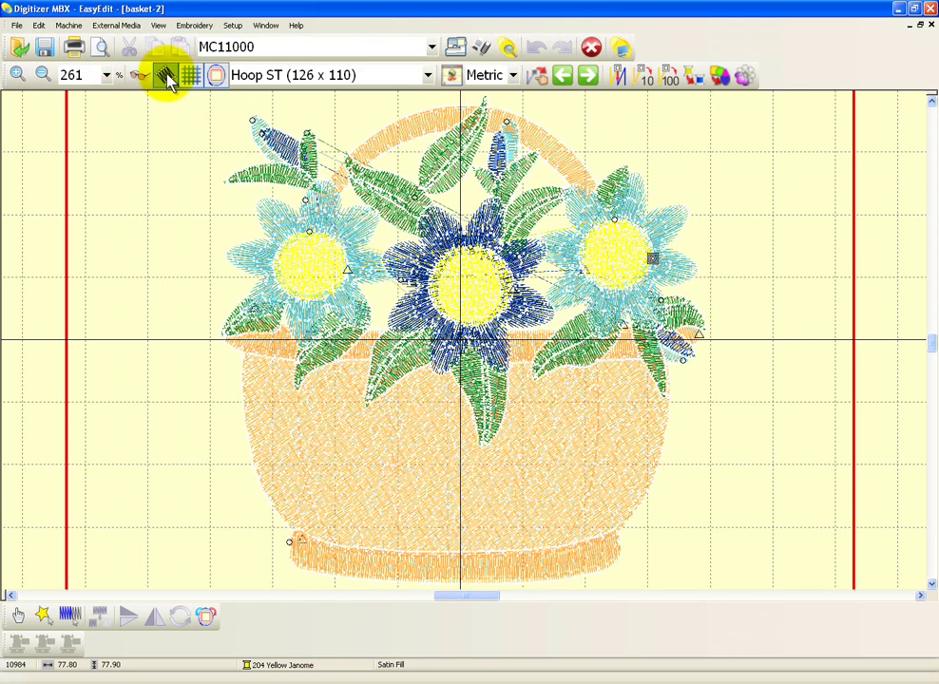
{"action": "left_click", "coordinate": [166, 79]}
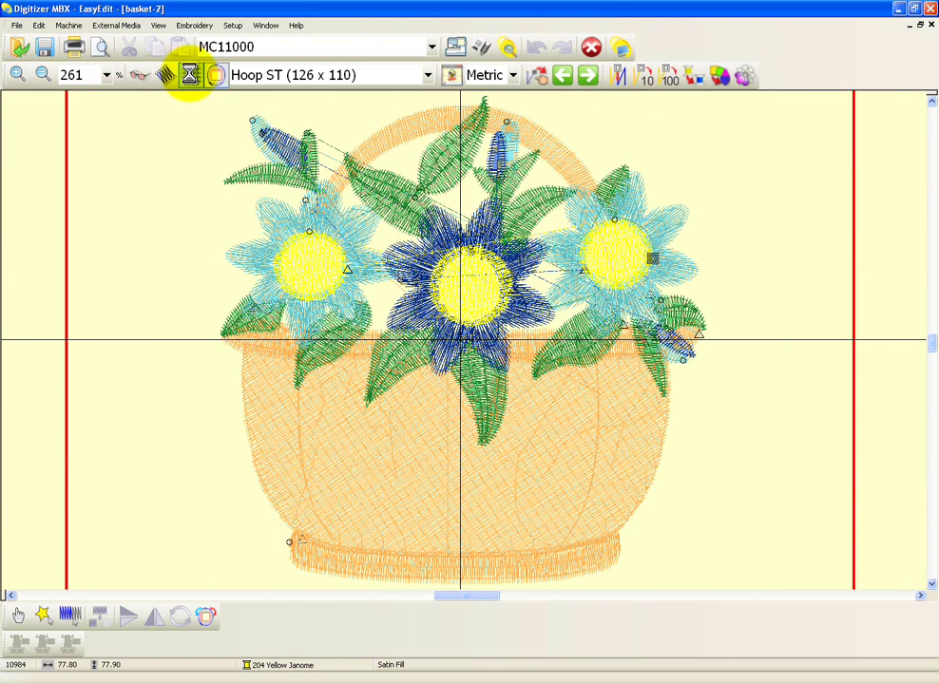
{"action": "left_click", "coordinate": [216, 78]}
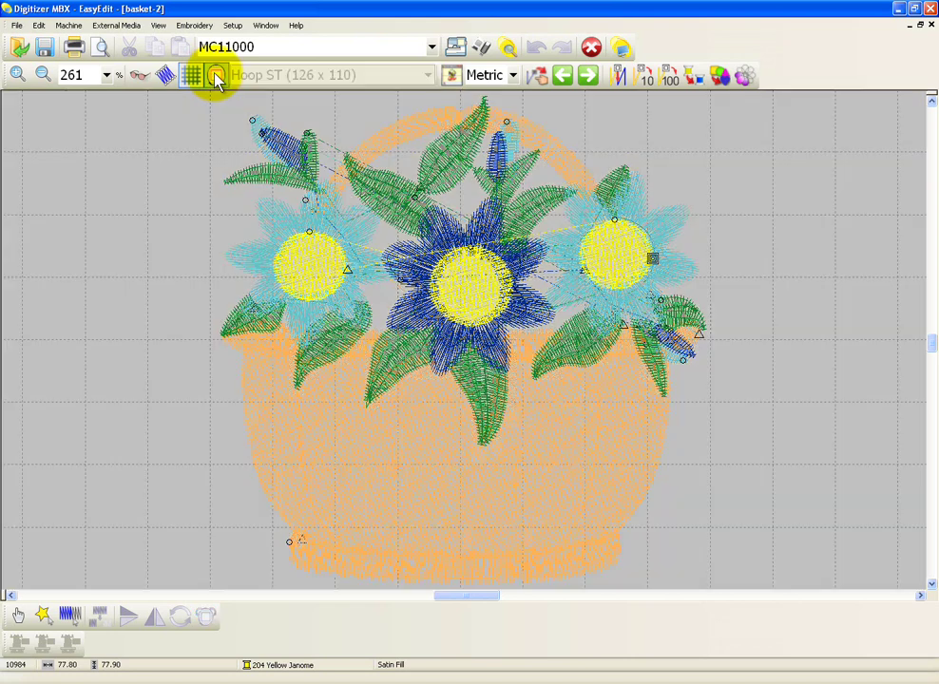
{"action": "left_click", "coordinate": [217, 78]}
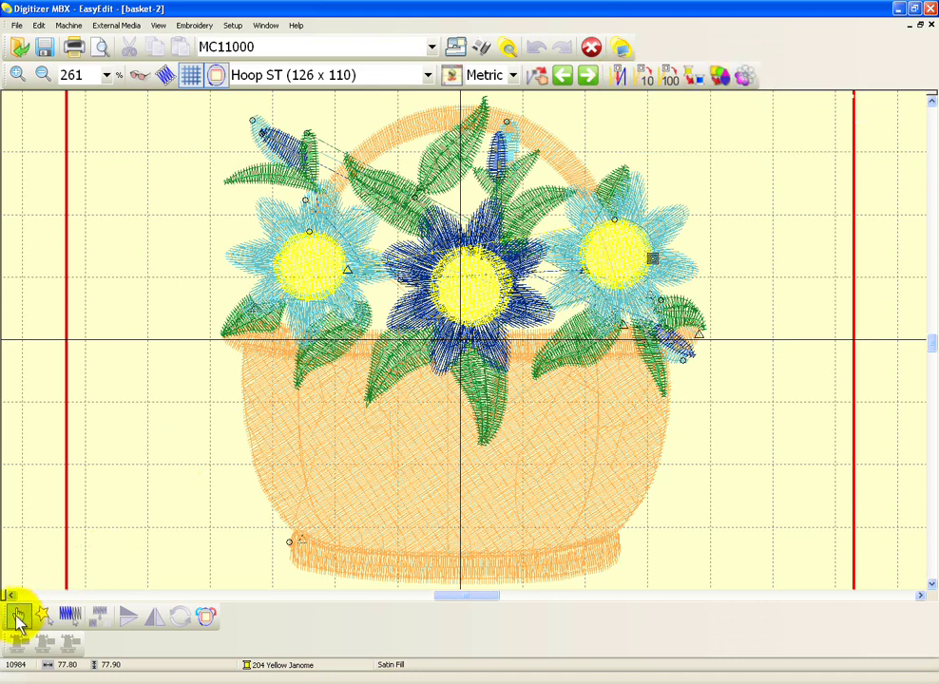
Switch to Stitch Mode, dock the bottom toolbar in one row, and zoom out to 130%.
{"action": "left_click", "coordinate": [69, 616]}
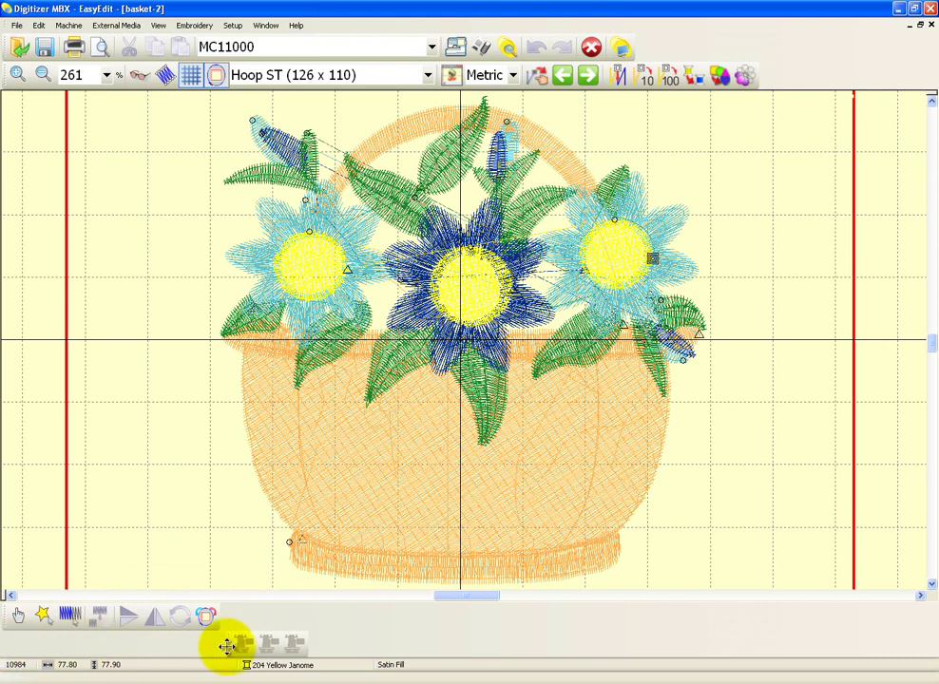
{"action": "mouse_move", "coordinate": [223, 630]}
{"action": "left_mouse_down"}
{"action": "mouse_move", "coordinate": [226, 620]}
{"action": "mouse_move", "coordinate": [226, 646]}
{"action": "left_mouse_up"}
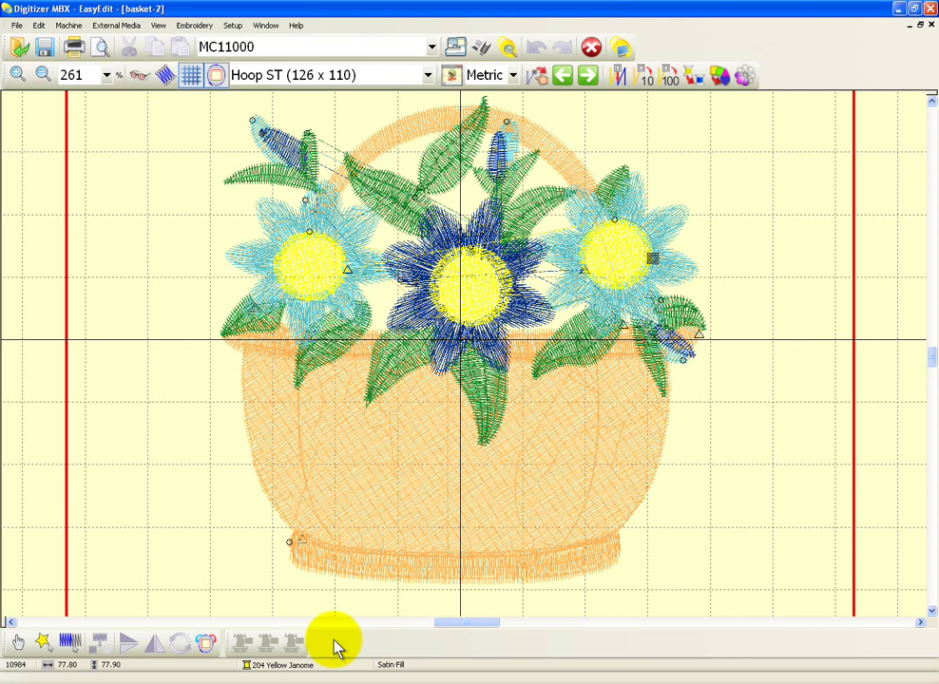
{"action": "key", "text": "shift+z"}
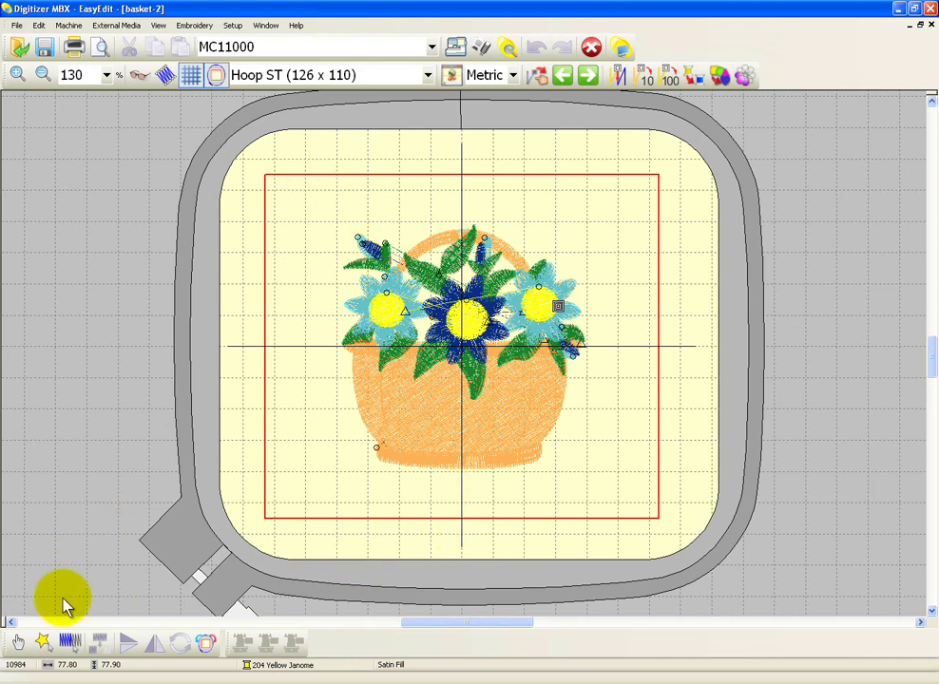
Select the whole design, move it up-left, and scale it to 135% (104.70 x 104.83 mm).
{"action": "left_click", "coordinate": [18, 642]}
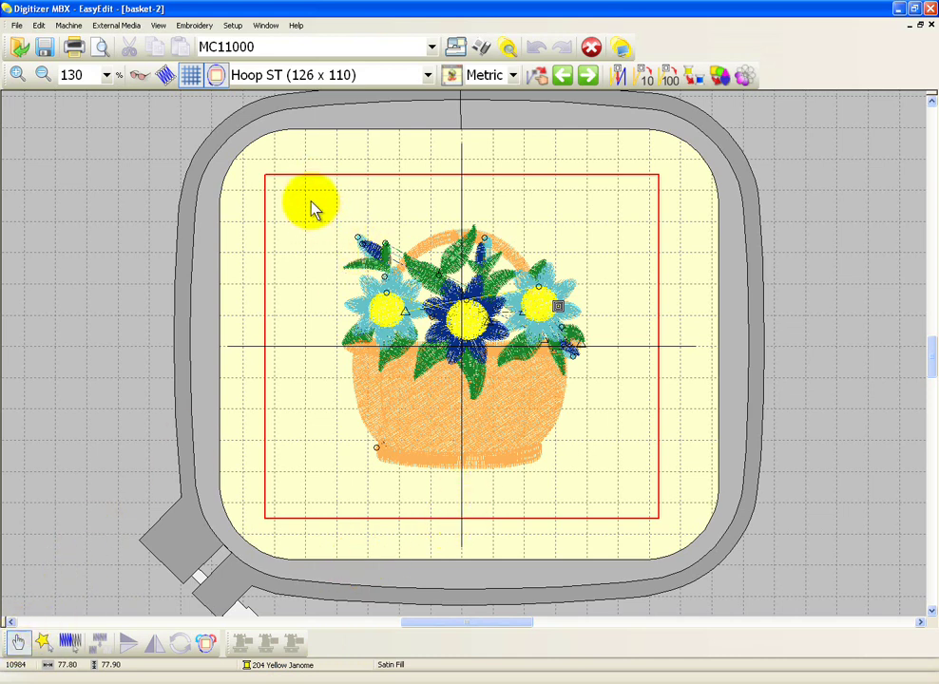
{"action": "left_click_drag", "start_coordinate": [312, 203], "coordinate": [642, 504]}
{"action": "left_click_drag", "start_coordinate": [565, 390], "coordinate": [456, 378]}
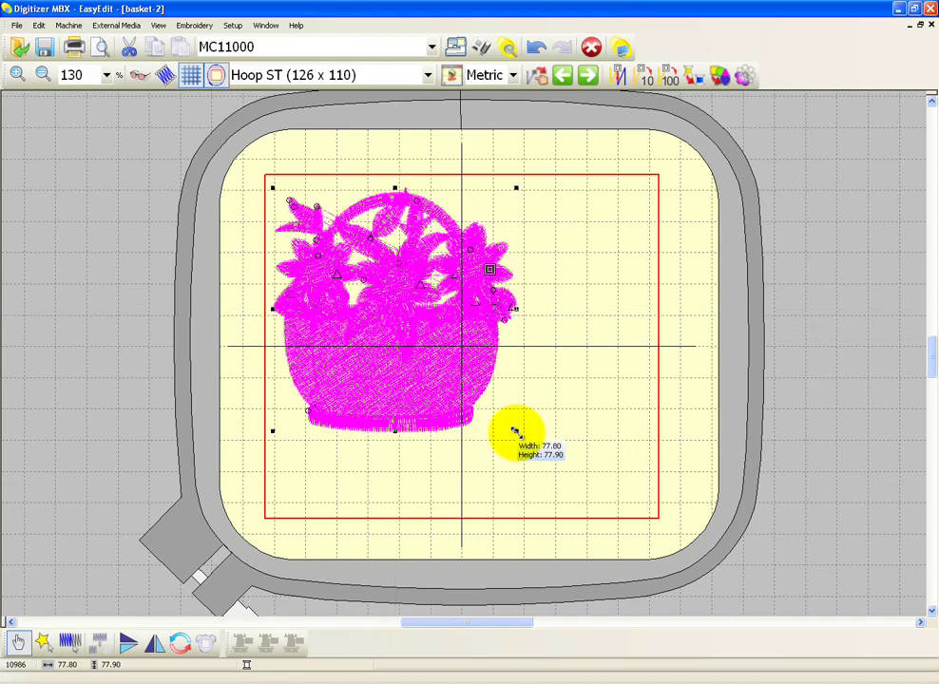
{"action": "left_click_drag", "start_coordinate": [514, 432], "coordinate": [617, 516]}
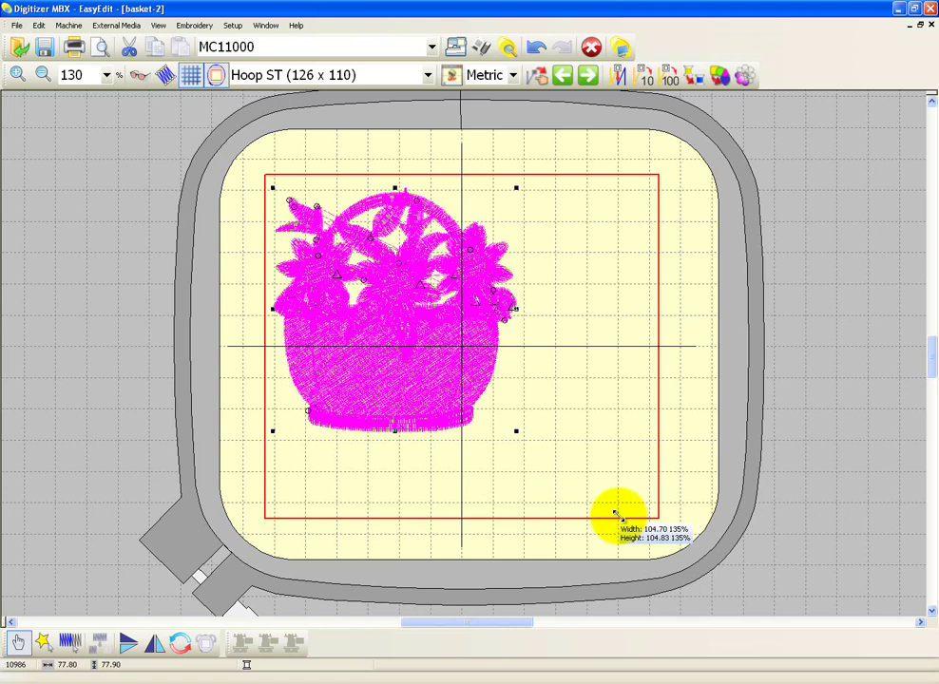
{"action": "left_click_drag", "start_coordinate": [617, 515], "coordinate": [618, 515]}
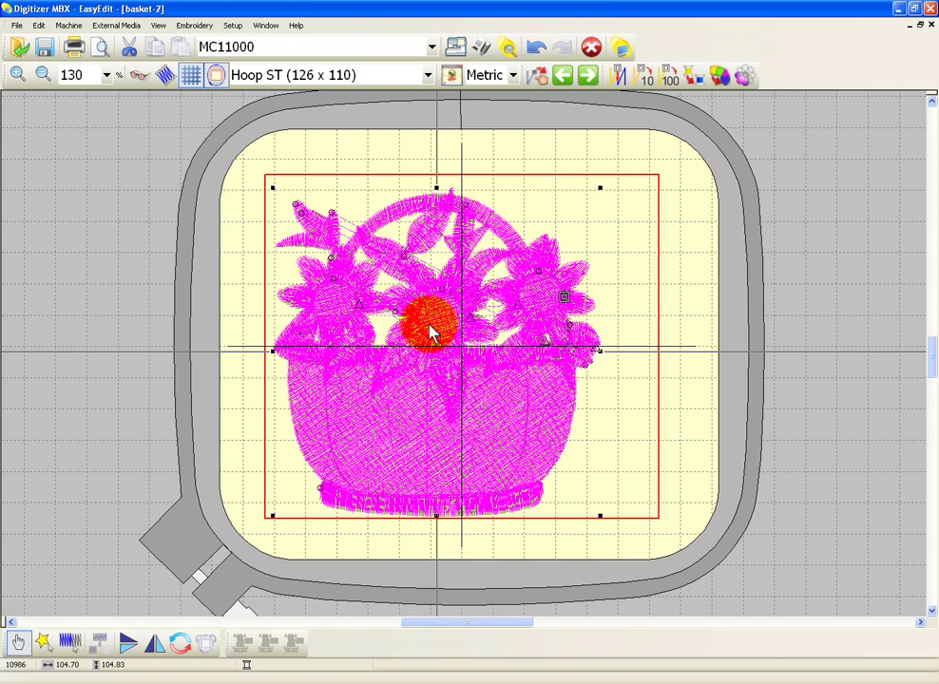
Deselect the enlarged basket by clicking empty space in the hoop.
{"action": "left_click", "coordinate": [385, 547]}
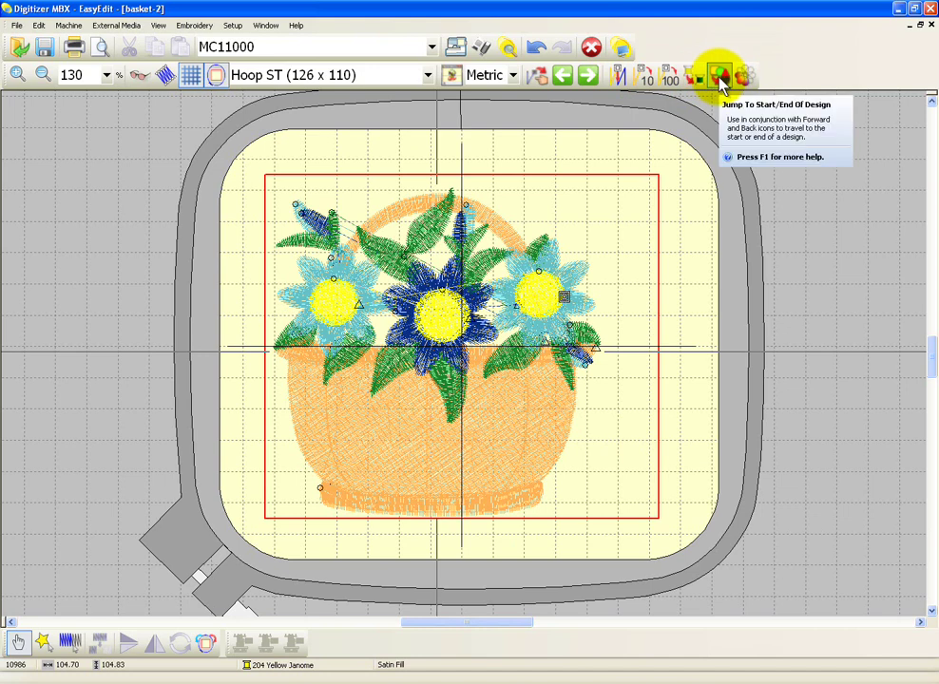
Rewind the stitch preview, step through every colour to the end, then rewind again.
{"action": "left_click", "coordinate": [564, 82]}
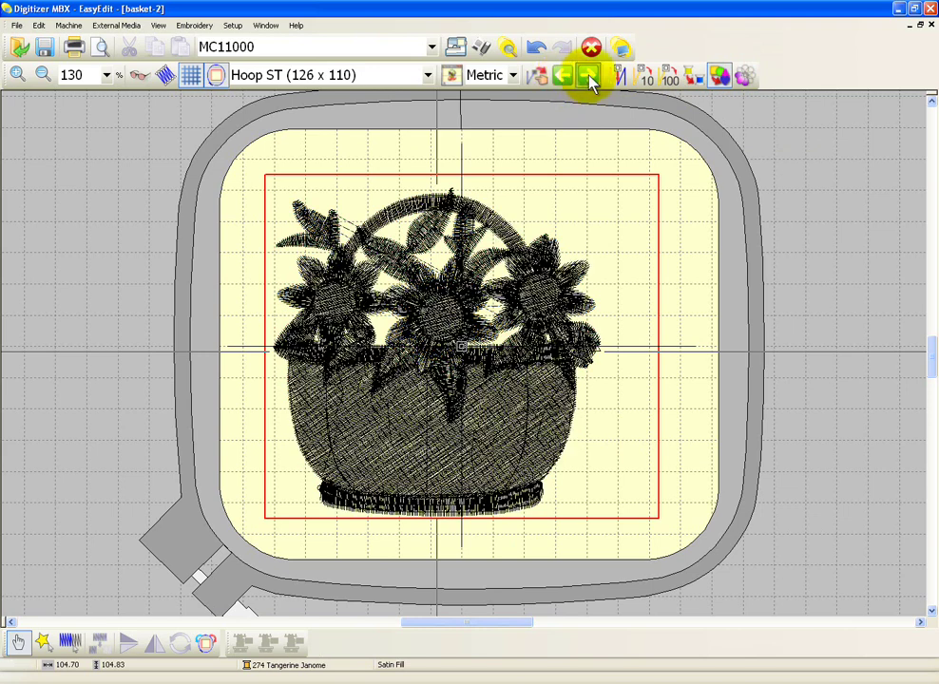
{"action": "left_click", "coordinate": [590, 82]}
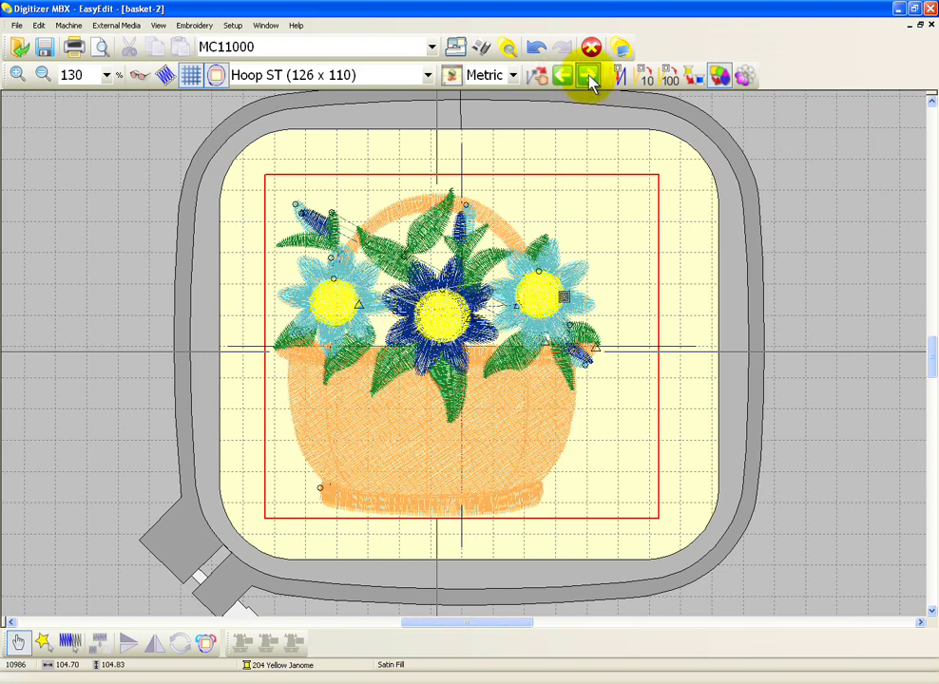
{"action": "left_click", "coordinate": [562, 77]}
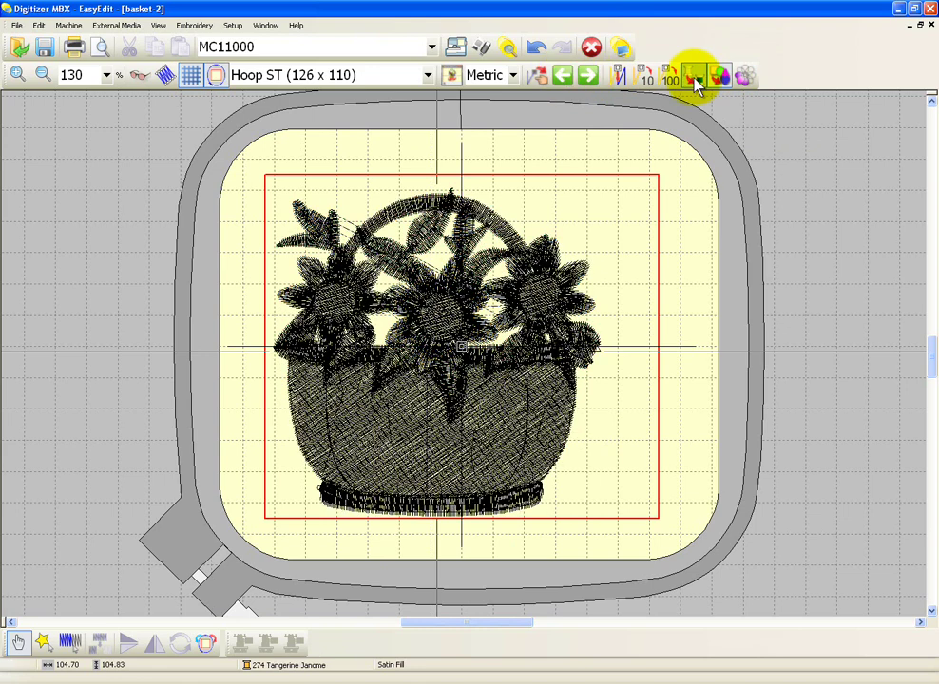
{"action": "left_click", "coordinate": [588, 84]}
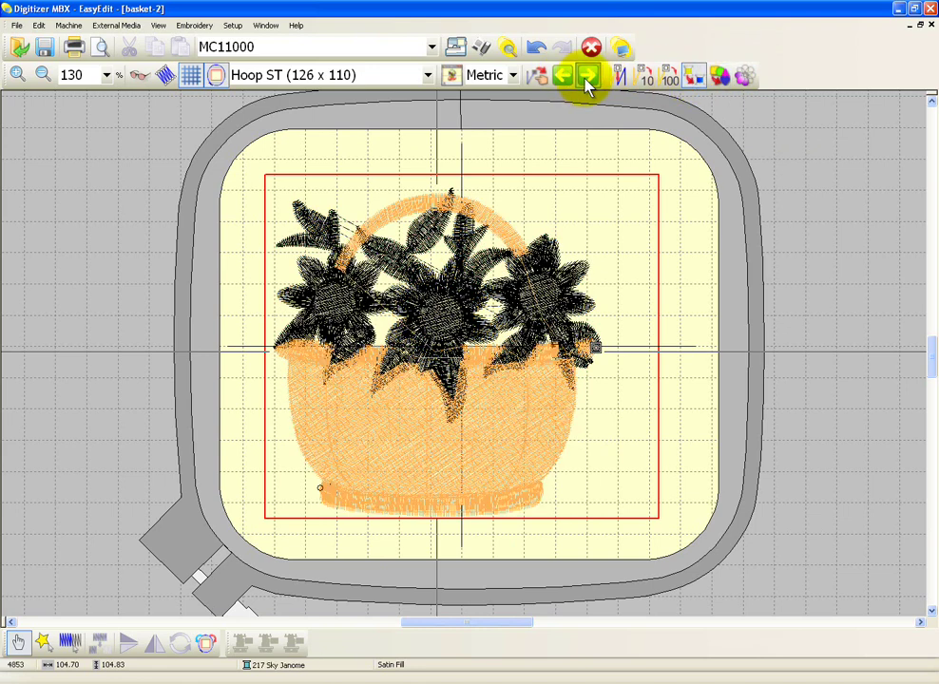
{"action": "left_click", "coordinate": [589, 84]}
{"action": "left_click", "coordinate": [589, 83]}
{"action": "left_click", "coordinate": [589, 84]}
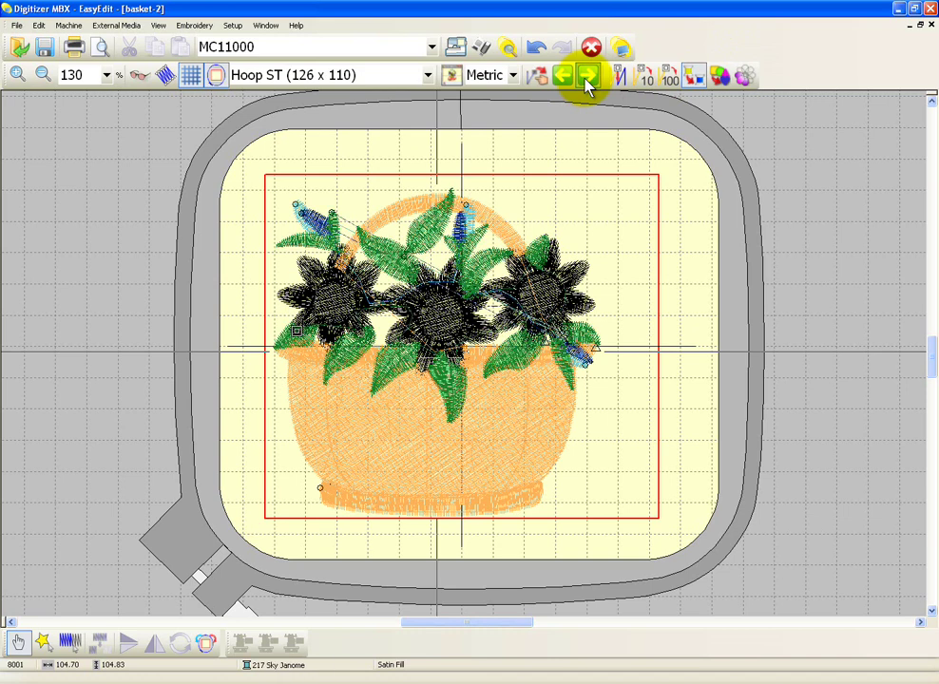
{"action": "left_click", "coordinate": [589, 83]}
{"action": "left_click", "coordinate": [589, 84]}
{"action": "left_click", "coordinate": [589, 83]}
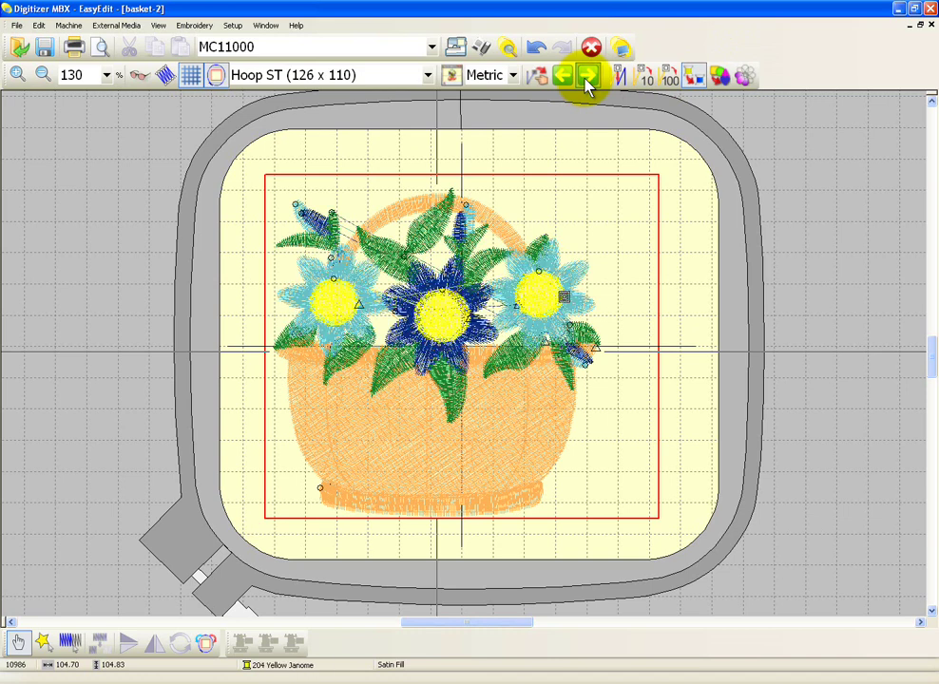
{"action": "left_click", "coordinate": [719, 76]}
{"action": "left_click", "coordinate": [564, 80]}
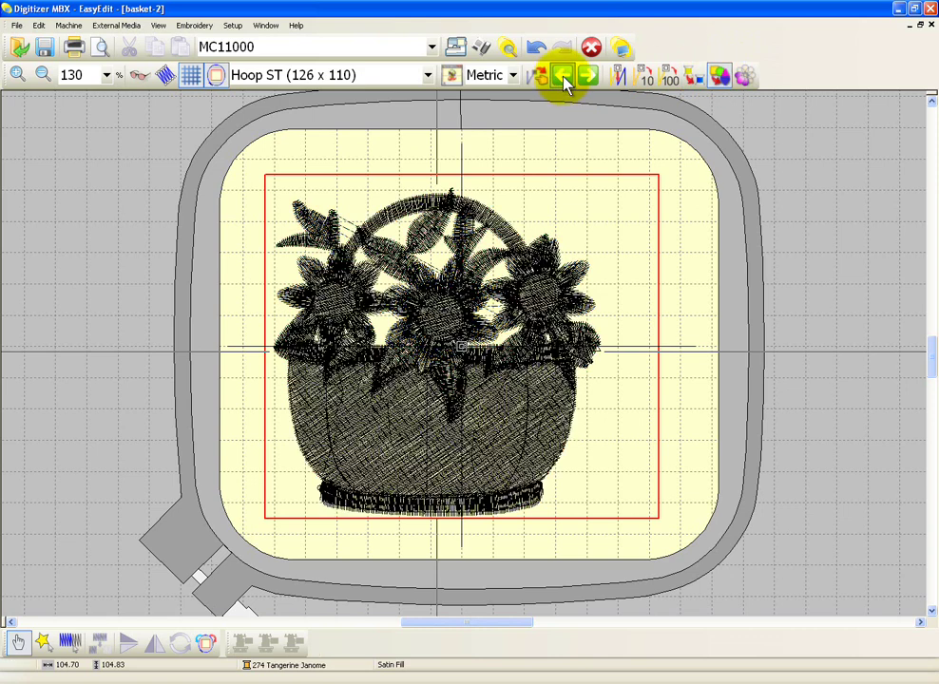
With a 100-stitch step size, advance the playback through the basket fill to stitch 2700.
{"action": "left_click", "coordinate": [670, 79]}
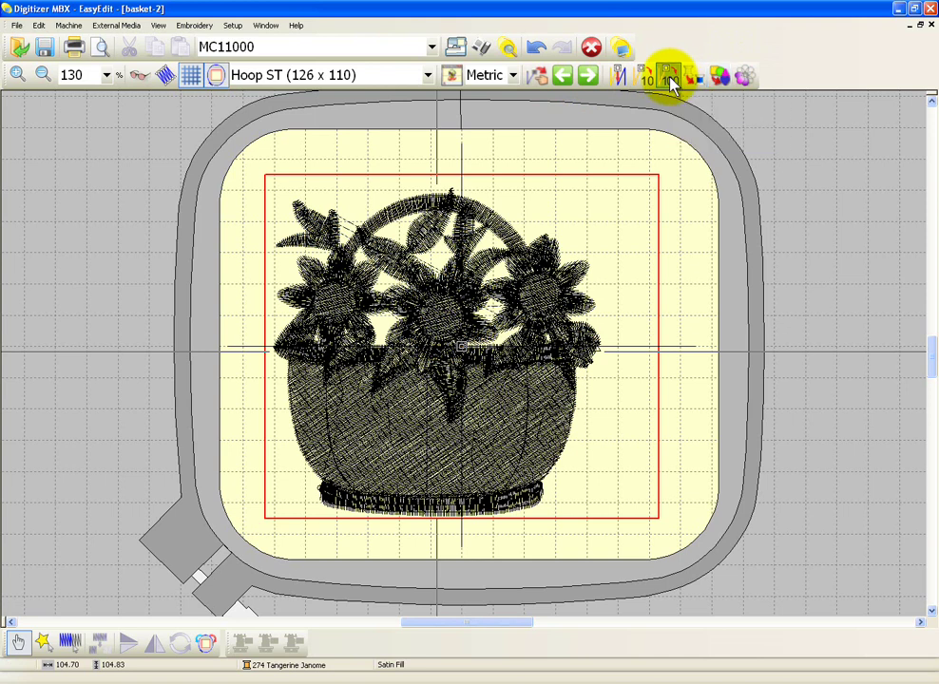
{"action": "left_click", "coordinate": [587, 80]}
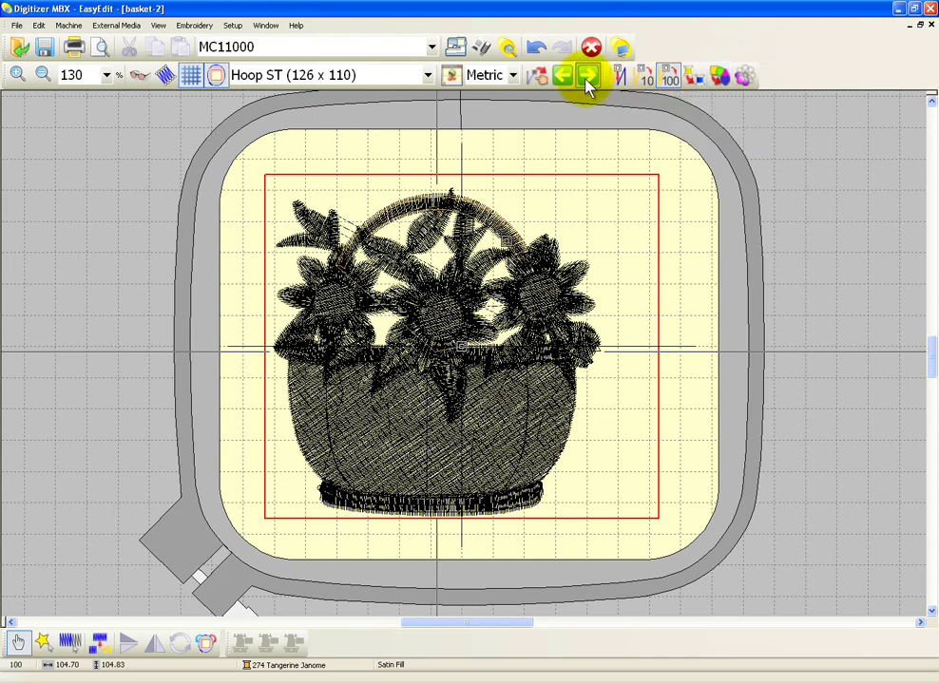
{"action": "left_click", "coordinate": [587, 80]}
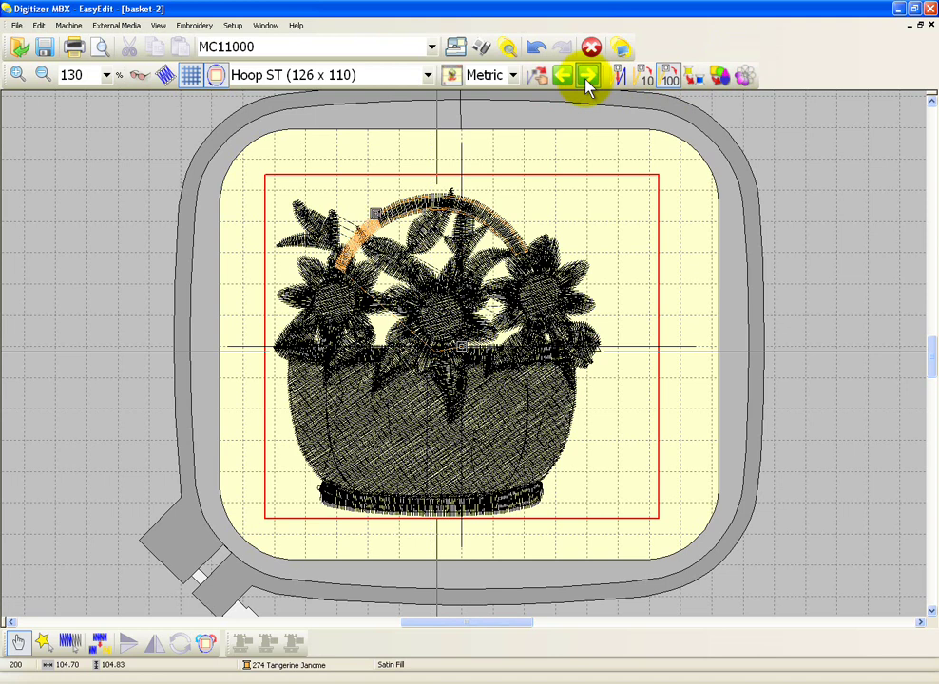
{"action": "left_click", "coordinate": [588, 79]}
{"action": "left_click", "coordinate": [587, 80]}
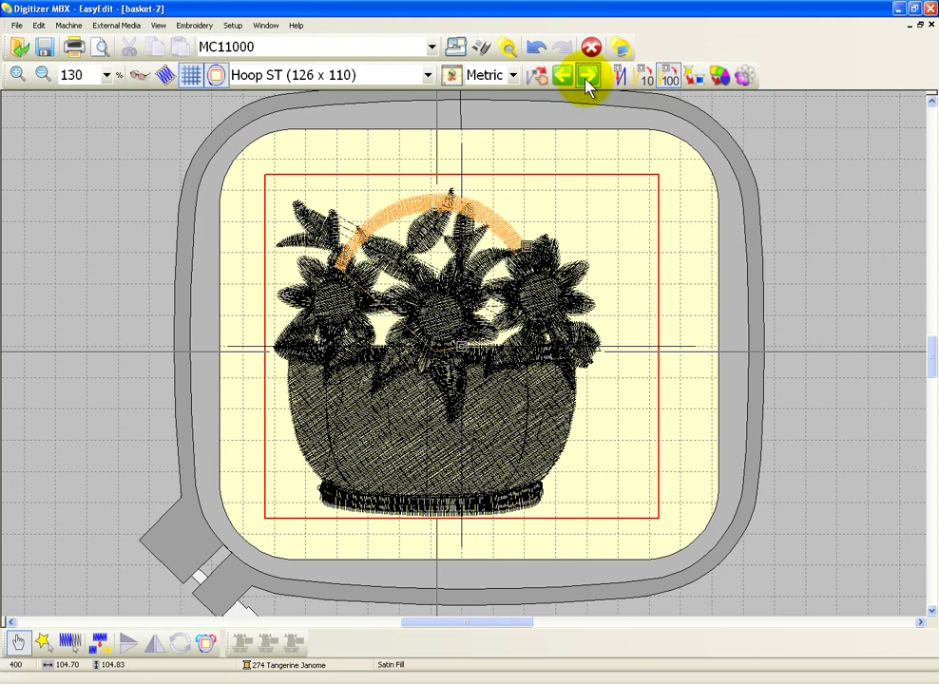
{"action": "left_click", "coordinate": [587, 80]}
{"action": "left_click", "coordinate": [588, 80]}
{"action": "left_click", "coordinate": [588, 79]}
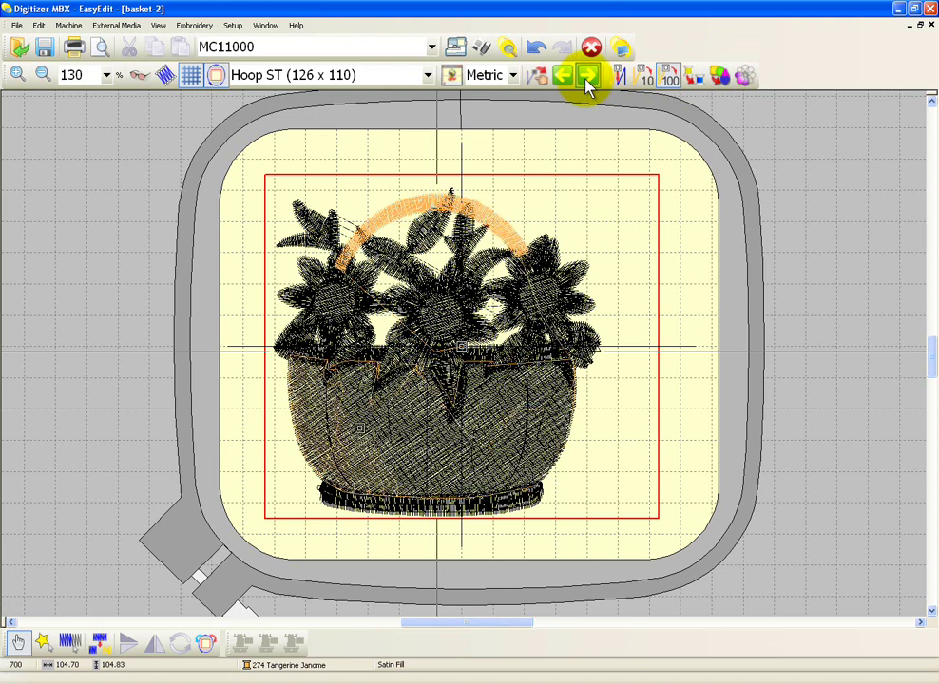
{"action": "left_click", "coordinate": [588, 80]}
{"action": "left_click", "coordinate": [587, 80]}
{"action": "left_click", "coordinate": [587, 80]}
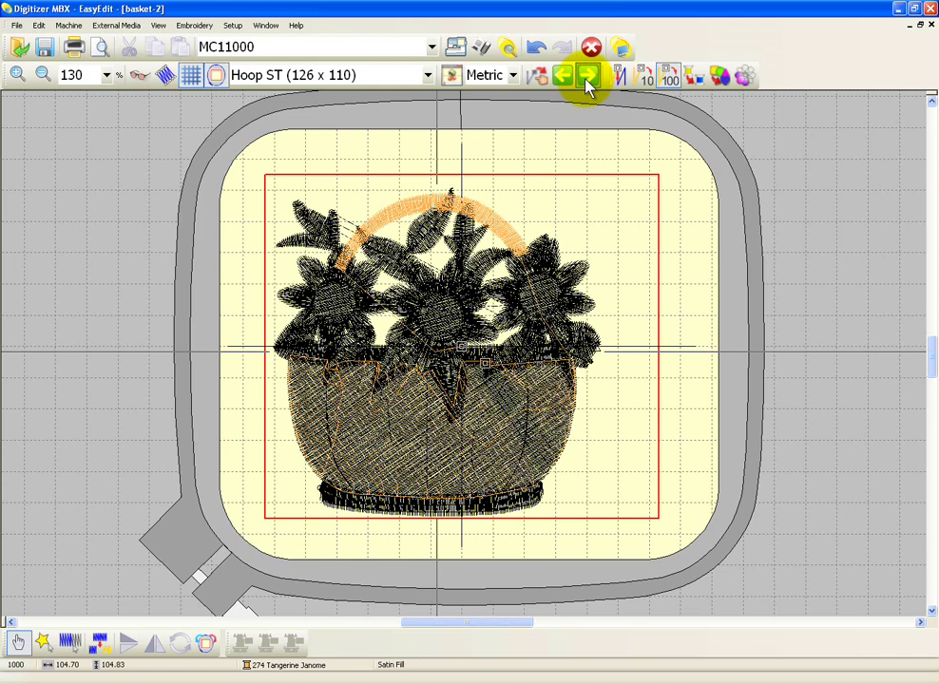
{"action": "left_click", "coordinate": [587, 80]}
{"action": "left_click", "coordinate": [587, 80]}
{"action": "left_click", "coordinate": [588, 80]}
{"action": "left_click", "coordinate": [587, 80]}
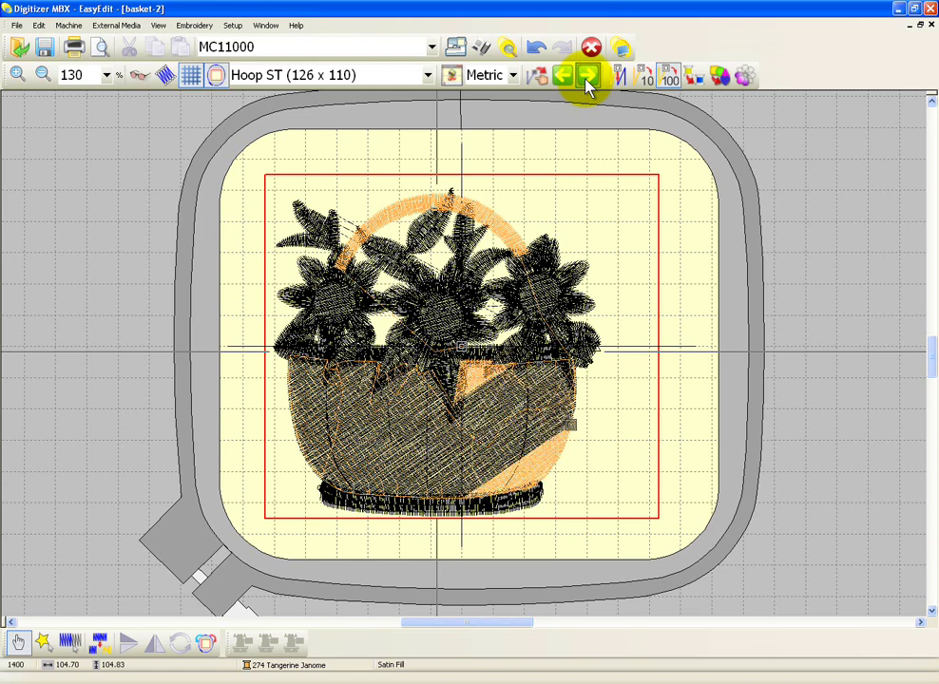
{"action": "left_click", "coordinate": [587, 80]}
{"action": "left_click", "coordinate": [588, 80]}
{"action": "left_click", "coordinate": [588, 80]}
{"action": "left_click", "coordinate": [587, 80]}
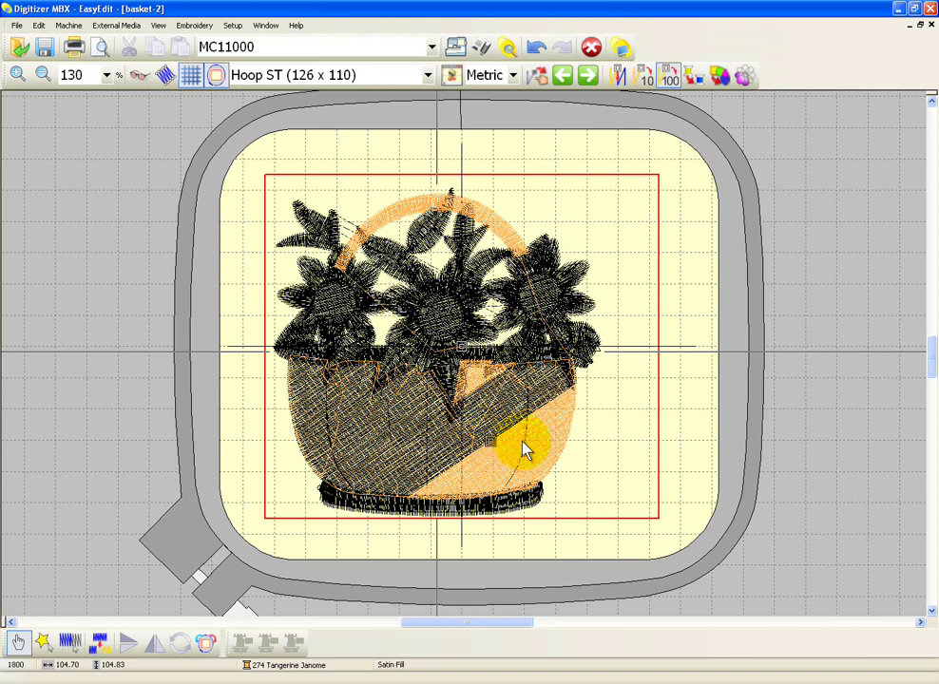
{"action": "left_click", "coordinate": [592, 84]}
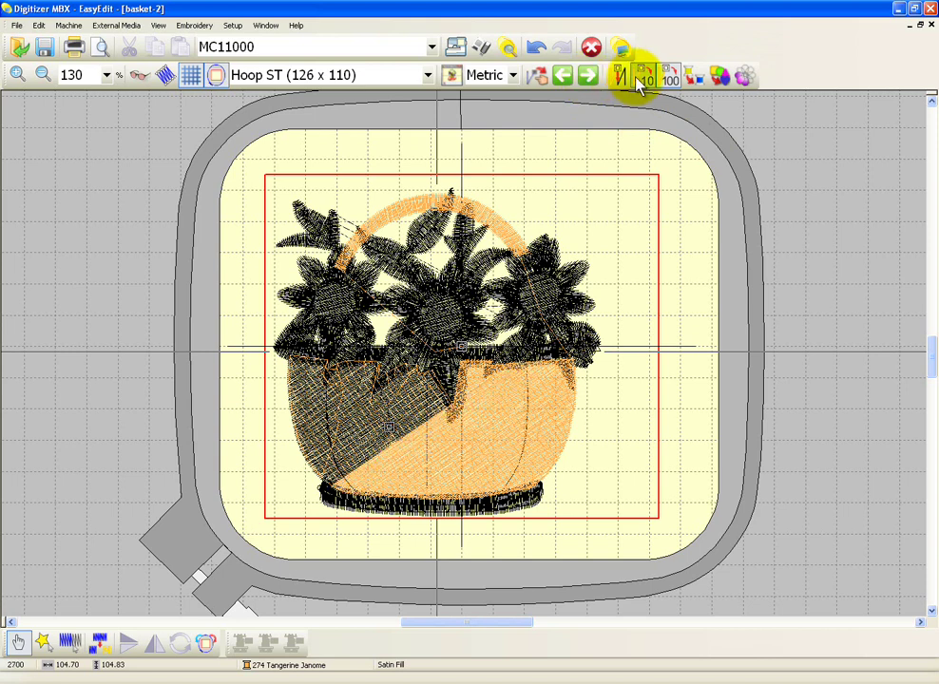
Step forward 10 stitches, then 1 stitch at a time, to reach stitch 2804.
{"action": "left_click", "coordinate": [645, 76]}
{"action": "left_click", "coordinate": [591, 80]}
{"action": "left_click", "coordinate": [589, 78]}
{"action": "left_click", "coordinate": [589, 78]}
{"action": "left_click", "coordinate": [590, 78]}
{"action": "left_click", "coordinate": [589, 78]}
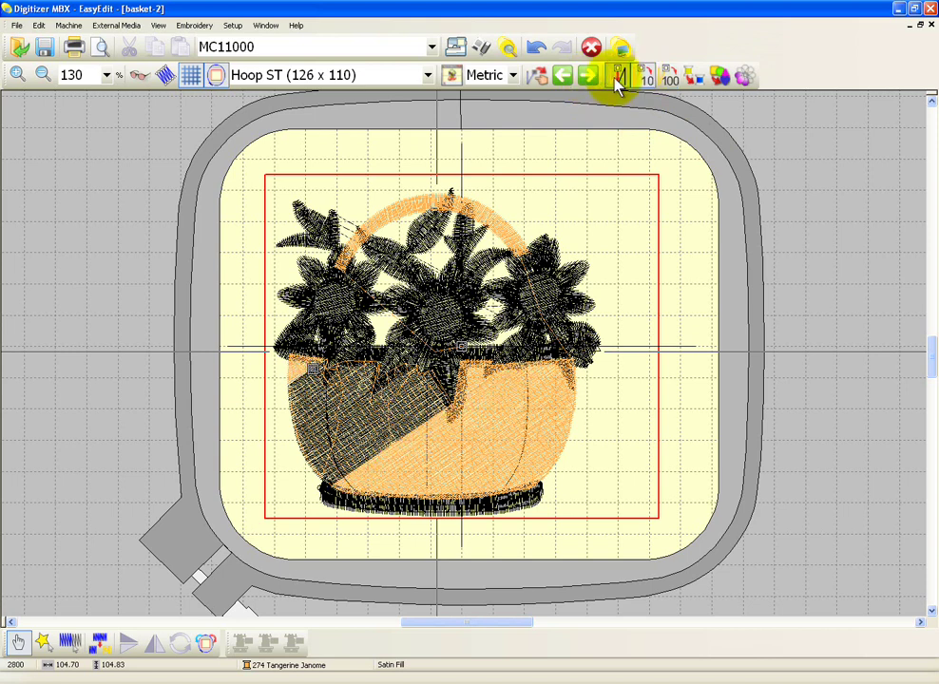
{"action": "left_click", "coordinate": [592, 82]}
{"action": "left_click", "coordinate": [592, 82]}
{"action": "left_click", "coordinate": [589, 78]}
{"action": "left_click", "coordinate": [589, 78]}
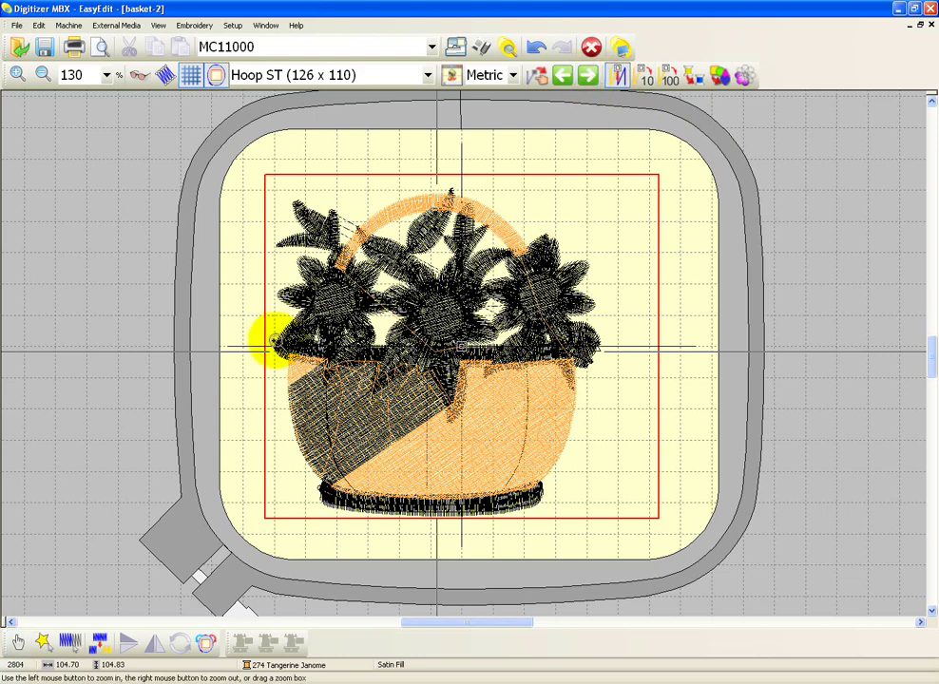
Magnify the basket's left edge and advance stitch by stitch along the stem past stitch 2821.
{"action": "left_click", "coordinate": [331, 400]}
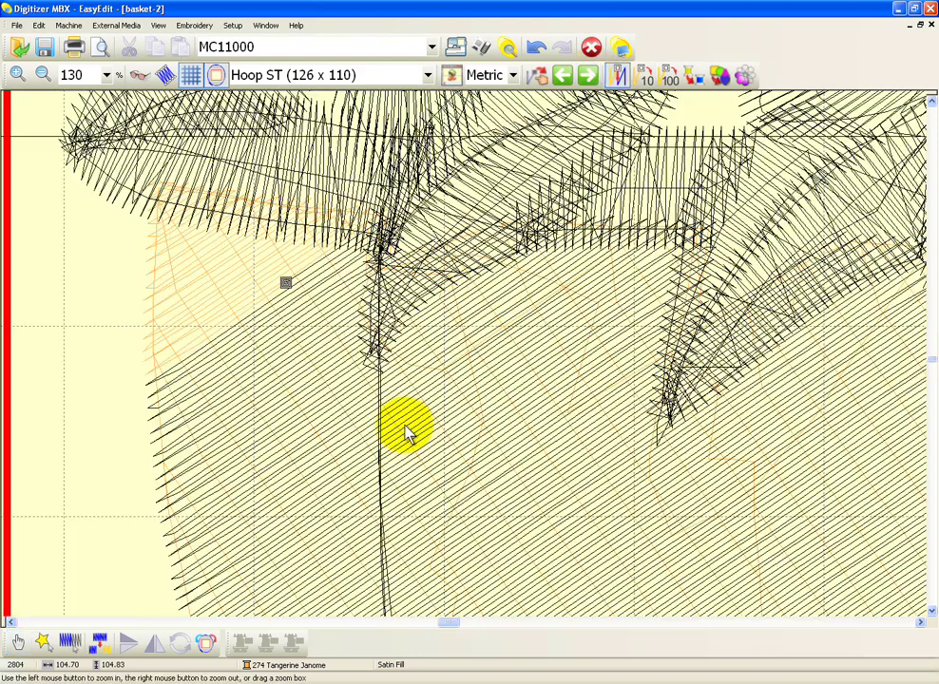
{"action": "left_click", "coordinate": [590, 79]}
{"action": "left_click", "coordinate": [589, 80]}
{"action": "left_click", "coordinate": [589, 80]}
{"action": "left_click", "coordinate": [590, 80]}
{"action": "left_click", "coordinate": [590, 80]}
{"action": "left_click", "coordinate": [589, 80]}
{"action": "left_click", "coordinate": [589, 80]}
{"action": "left_click", "coordinate": [589, 80]}
{"action": "left_click", "coordinate": [589, 79]}
{"action": "left_click", "coordinate": [590, 80]}
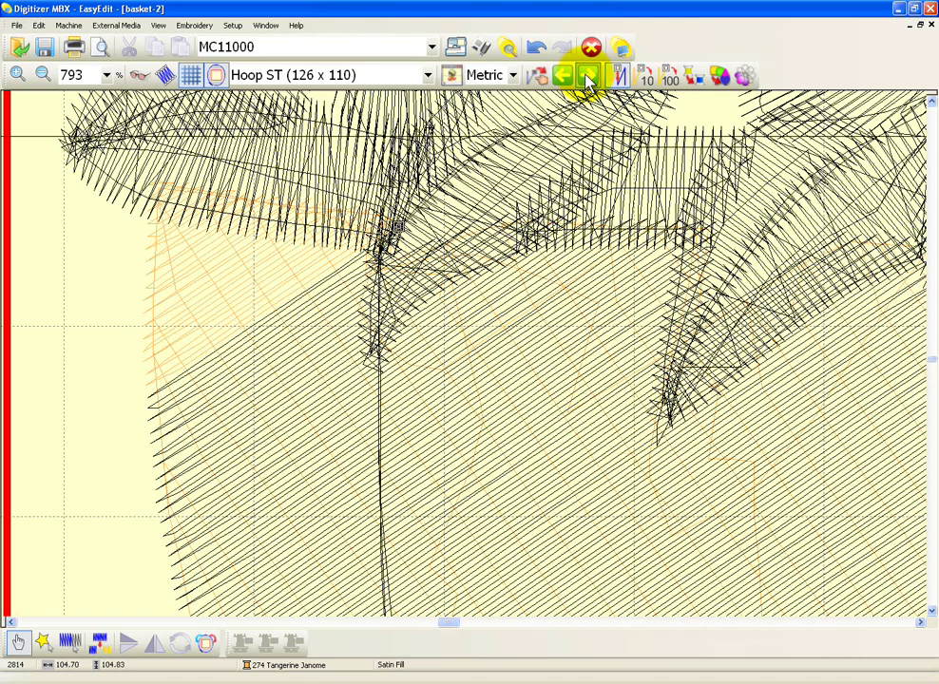
{"action": "left_click", "coordinate": [590, 80]}
{"action": "left_click", "coordinate": [589, 80]}
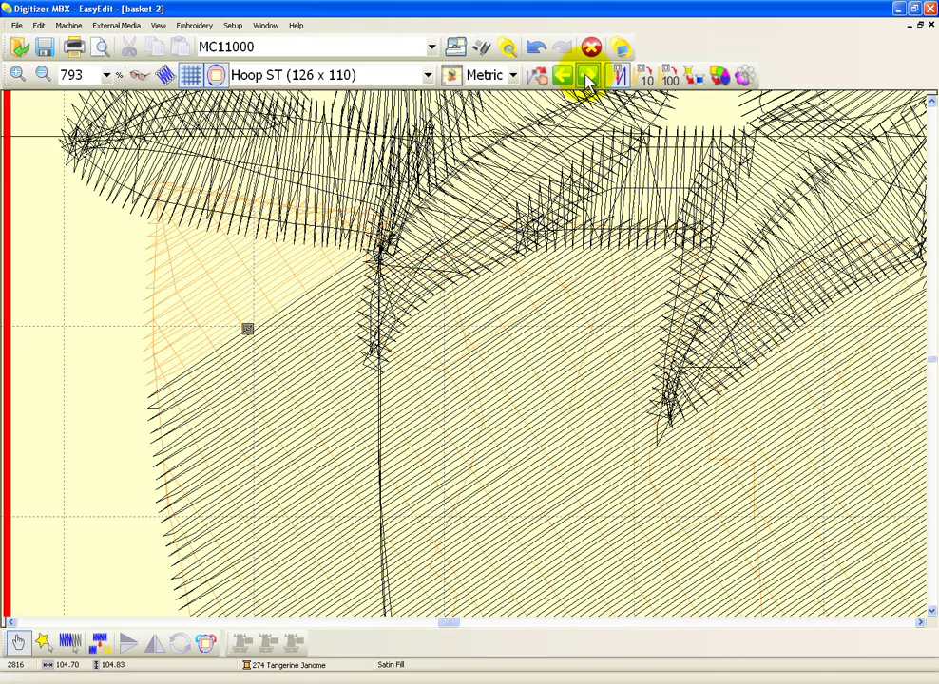
{"action": "left_click", "coordinate": [589, 80]}
{"action": "left_click", "coordinate": [589, 80]}
{"action": "left_click", "coordinate": [590, 80]}
{"action": "left_click", "coordinate": [590, 80]}
{"action": "left_click", "coordinate": [590, 80]}
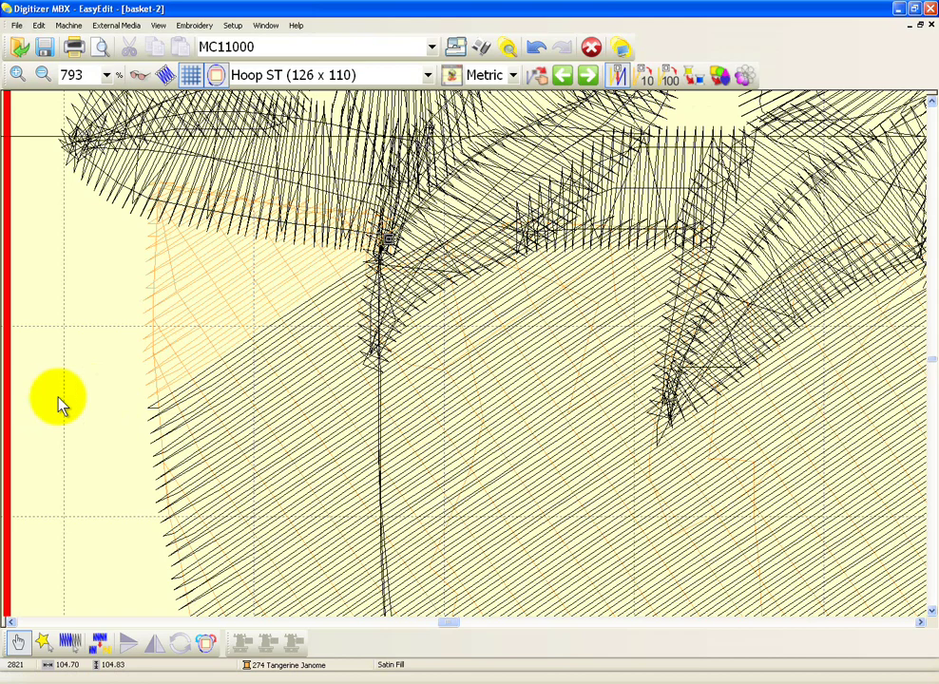
{"action": "key", "text": "Right"}
{"action": "key", "text": "Right"}
{"action": "key", "text": "Right"}
{"action": "key", "text": "Right"}
{"action": "key", "text": "Right"}
{"action": "key", "text": "Right"}
{"action": "key", "text": "Right"}
{"action": "key", "text": "Right"}
{"action": "key", "text": "Right"}
{"action": "key", "text": "Right"}
{"action": "key", "text": "Right"}
{"action": "key", "text": "Right"}
{"action": "key", "text": "Right"}
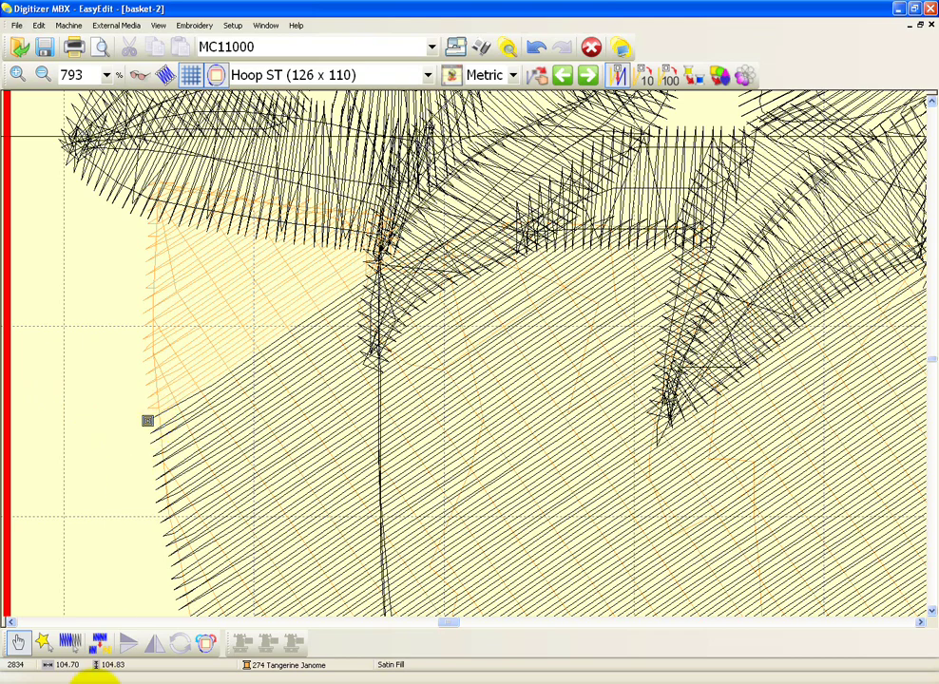
In stitch editing mode, drag the current stitch off the fill, then undo the move.
{"action": "left_click", "coordinate": [71, 641]}
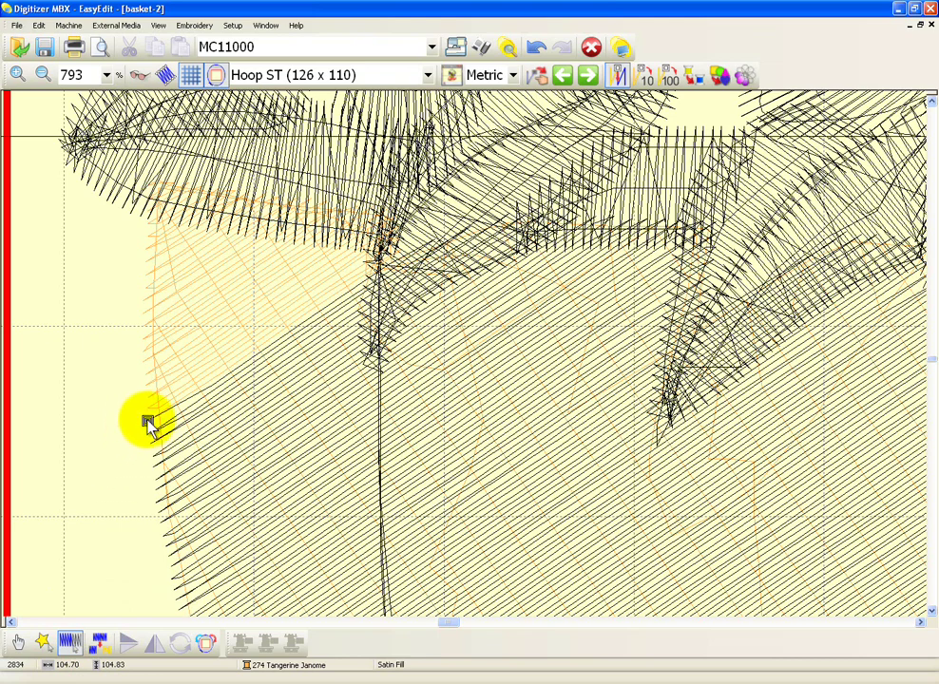
{"action": "mouse_move", "coordinate": [148, 423]}
{"action": "left_mouse_down"}
{"action": "mouse_move", "coordinate": [120, 433]}
{"action": "mouse_move", "coordinate": [108, 454]}
{"action": "left_mouse_up"}
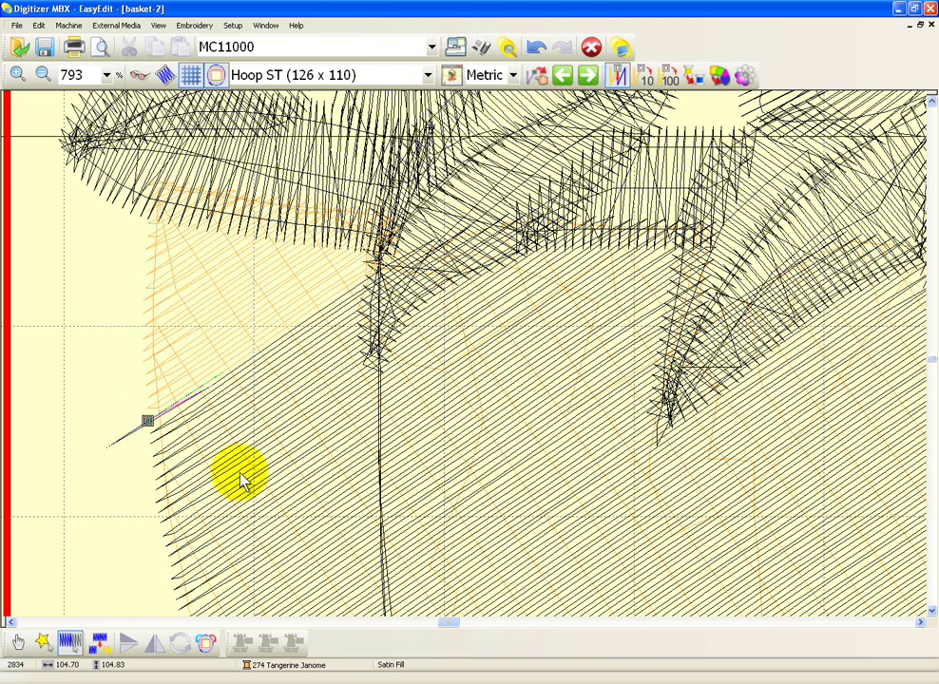
{"action": "key", "text": "ctrl+z"}
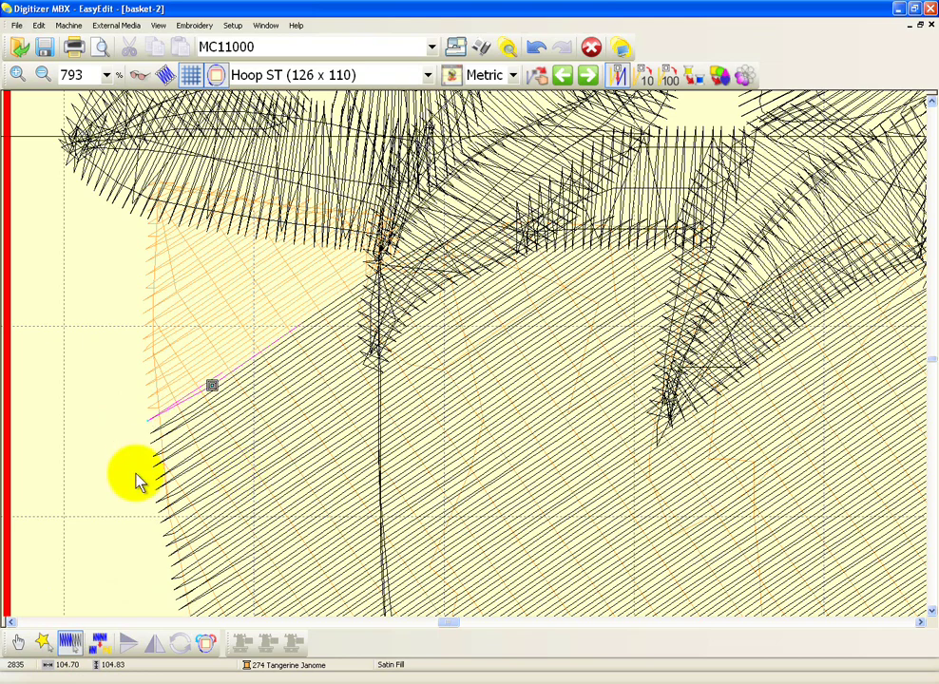
{"action": "key", "text": "ctrl+z"}
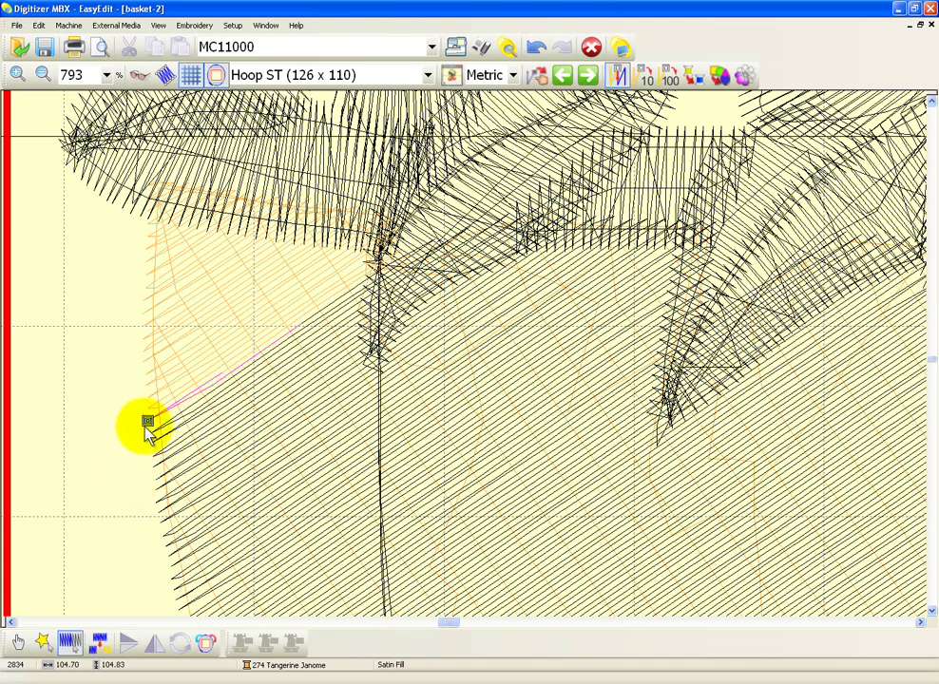
{"action": "key", "text": "ctrl+z"}
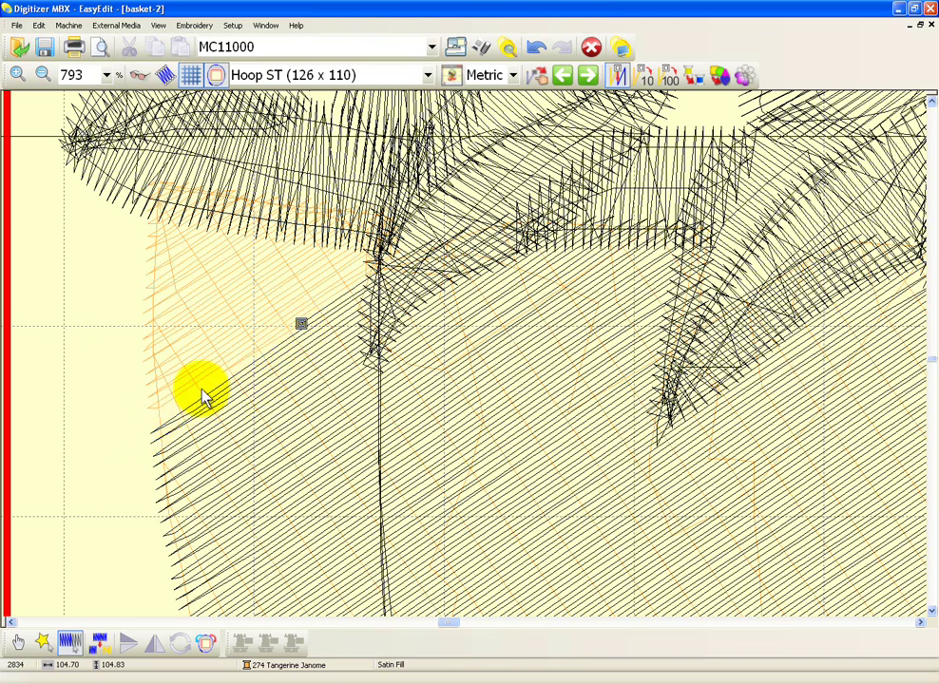
Step along the basket's left edge to stitch 2873, then jump to a lower-left fill stitch.
{"action": "key", "text": "Right"}
{"action": "key", "text": "Right"}
{"action": "key", "text": "Right"}
{"action": "key", "text": "Right"}
{"action": "key", "text": "Right"}
{"action": "key", "text": "Right"}
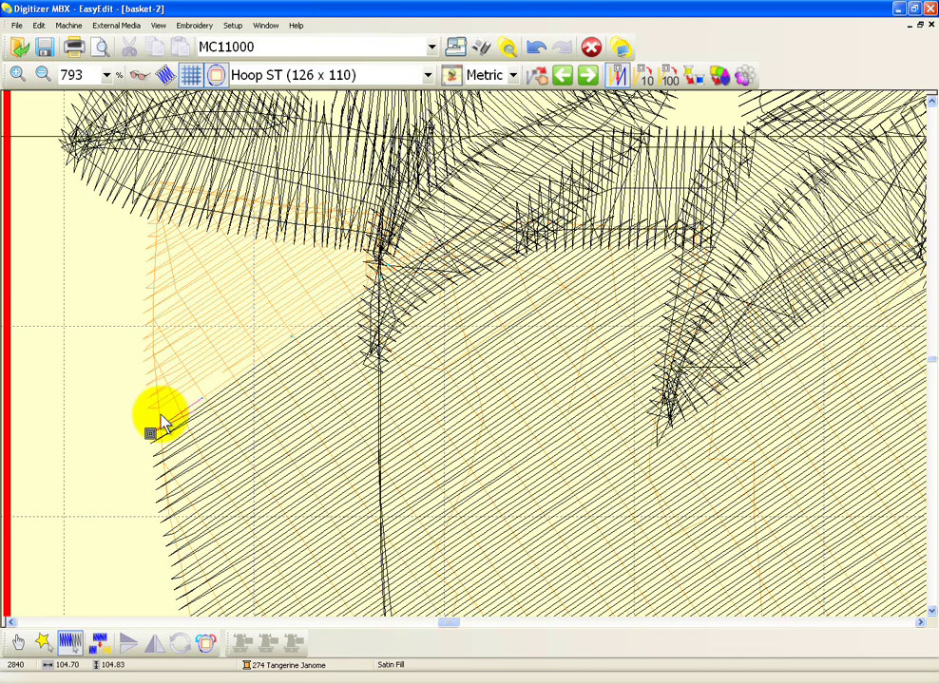
{"action": "key", "text": "Right"}
{"action": "key", "text": "Right"}
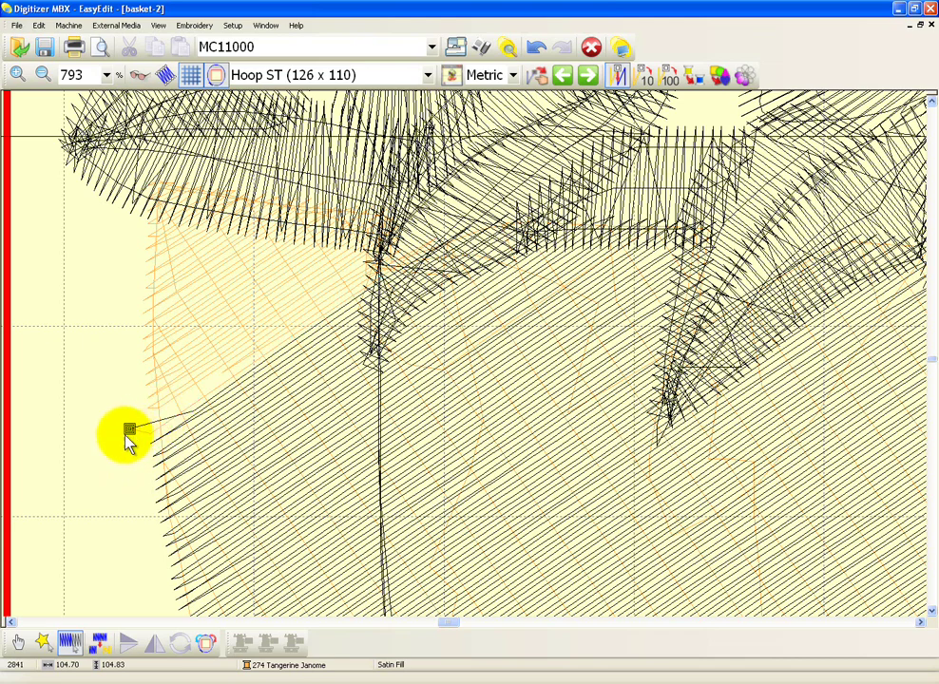
{"action": "key", "text": "Right"}
{"action": "key", "text": "Right"}
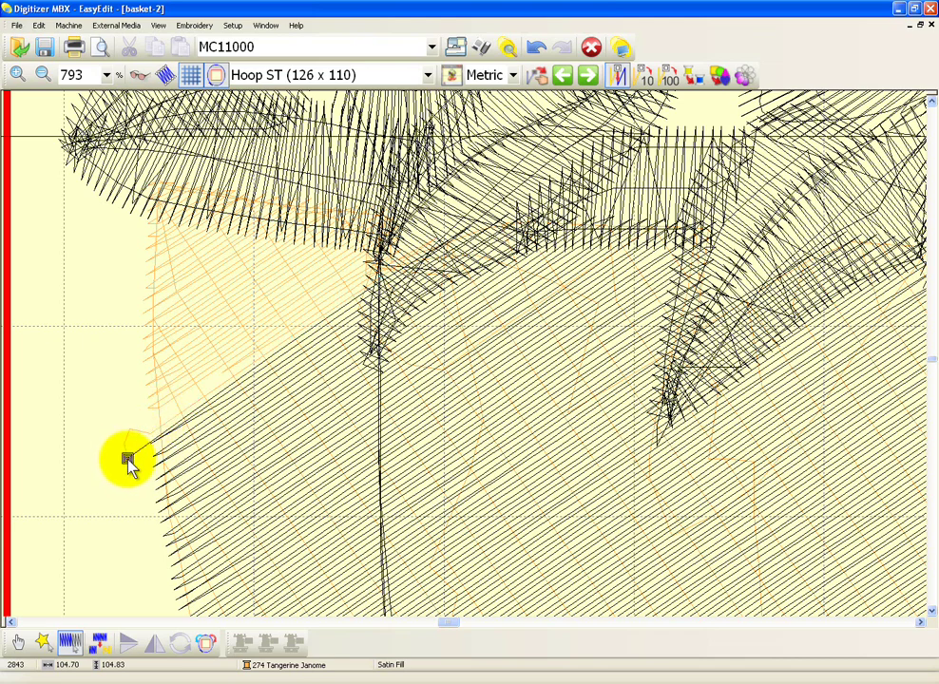
{"action": "key", "text": "Right"}
{"action": "key", "text": "Right"}
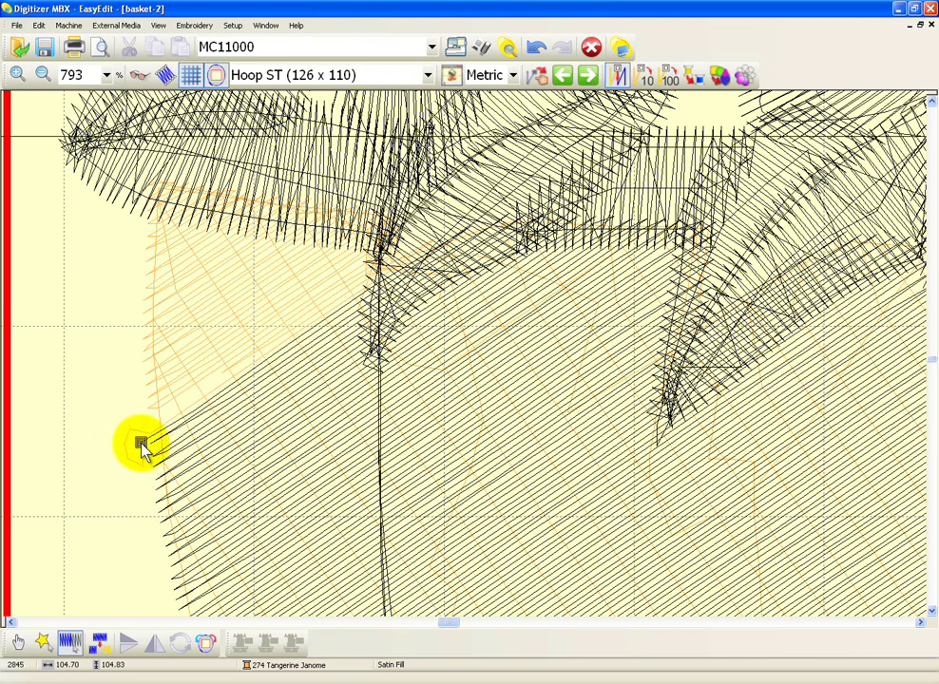
{"action": "key", "text": "Right"}
{"action": "key", "text": "Right"}
{"action": "key", "text": "Right"}
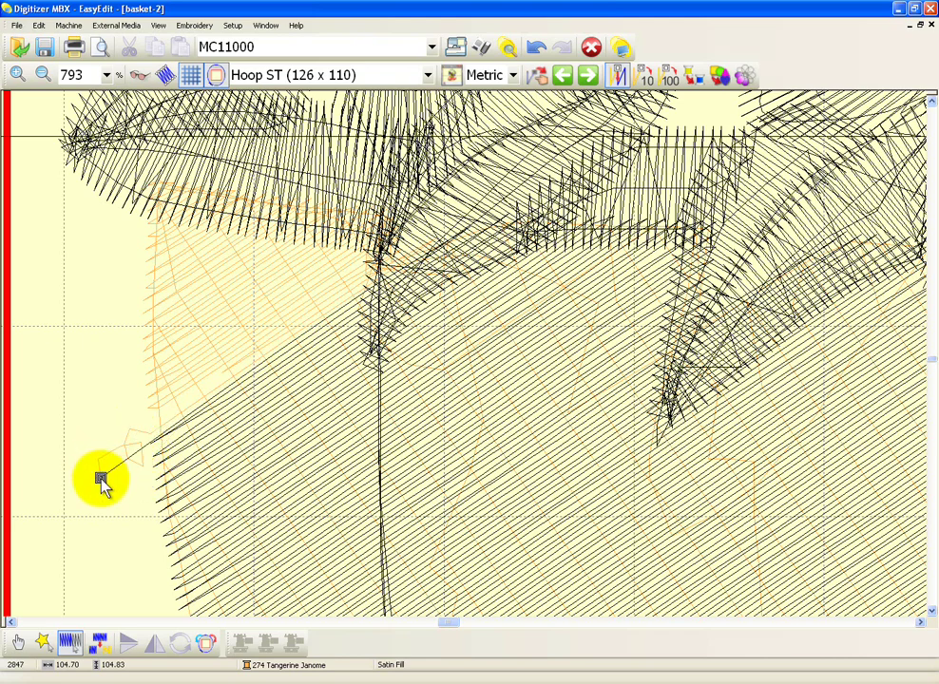
{"action": "key", "text": "Right"}
{"action": "key", "text": "Right"}
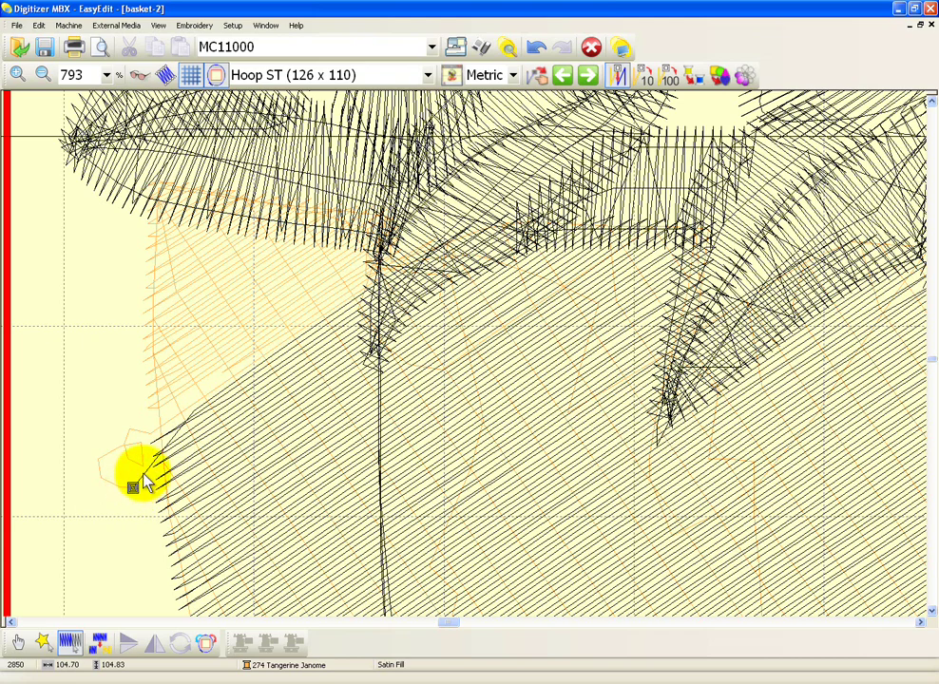
{"action": "key", "text": "Right"}
{"action": "key", "text": "Right"}
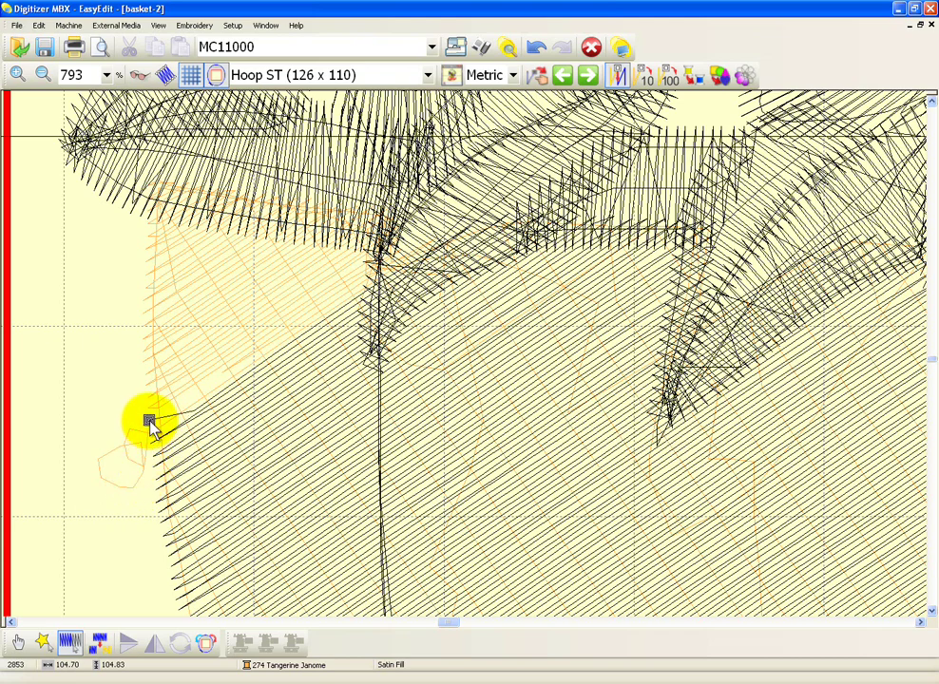
{"action": "key", "text": "Right"}
{"action": "key", "text": "Right"}
{"action": "key", "text": "Right"}
{"action": "key", "text": "Right"}
{"action": "key", "text": "Right"}
{"action": "key", "text": "Right"}
{"action": "key", "text": "Right"}
{"action": "key", "text": "Right"}
{"action": "key", "text": "Right"}
{"action": "key", "text": "Right"}
{"action": "key", "text": "Right"}
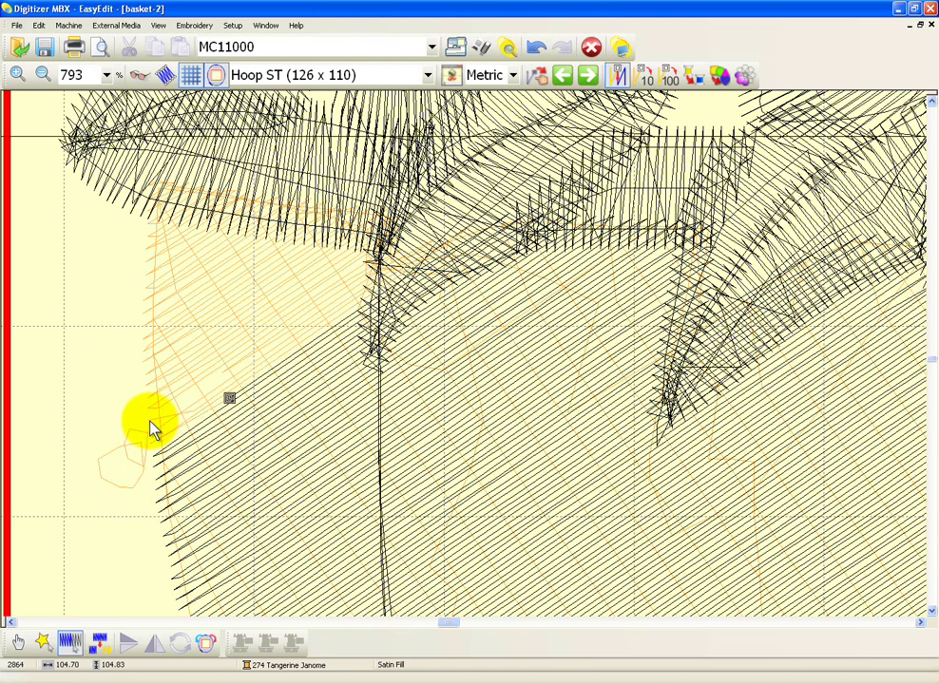
{"action": "key", "text": "Right"}
{"action": "key", "text": "Right"}
{"action": "key", "text": "Right"}
{"action": "key", "text": "Right"}
{"action": "key", "text": "Right"}
{"action": "key", "text": "Right"}
{"action": "key", "text": "Right"}
{"action": "key", "text": "Right"}
{"action": "key", "text": "Right"}
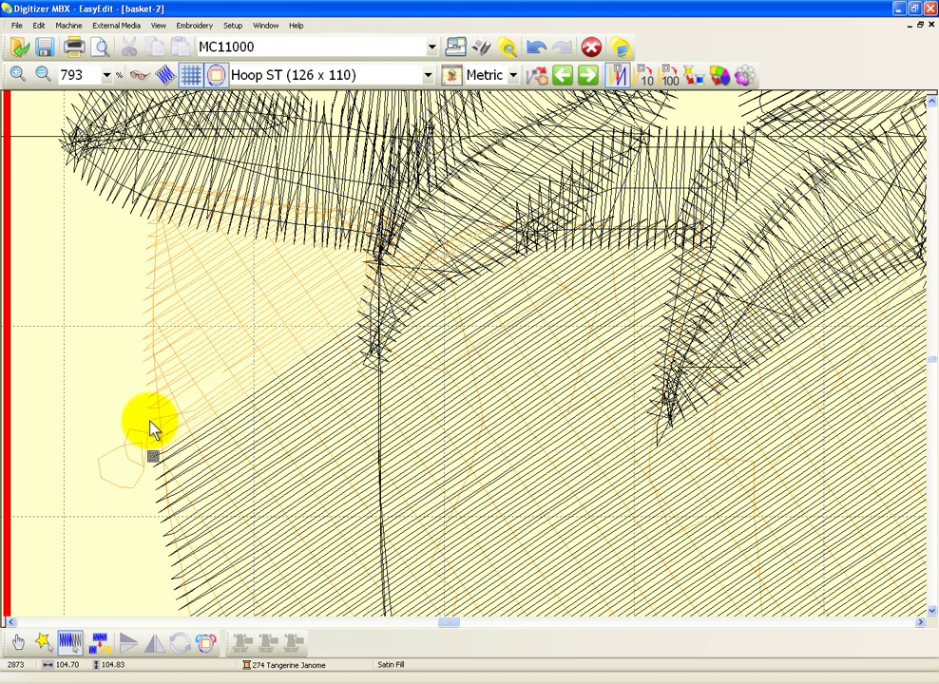
{"action": "left_click", "coordinate": [166, 550]}
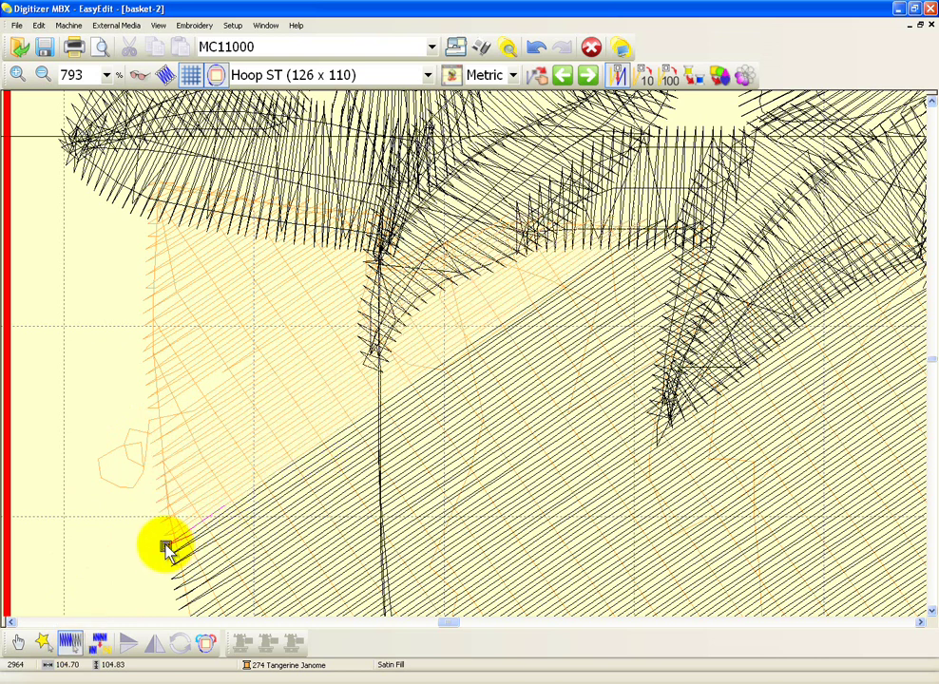
Zoom in on where the basket handle begins and select its starting stitch.
{"action": "key", "text": "0"}
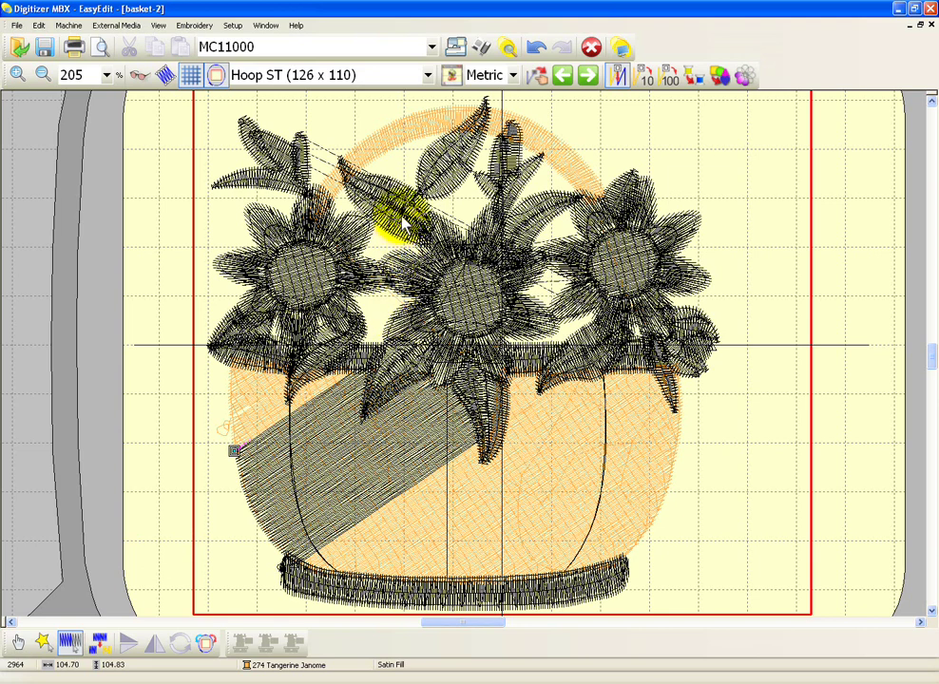
{"action": "left_click", "coordinate": [413, 145]}
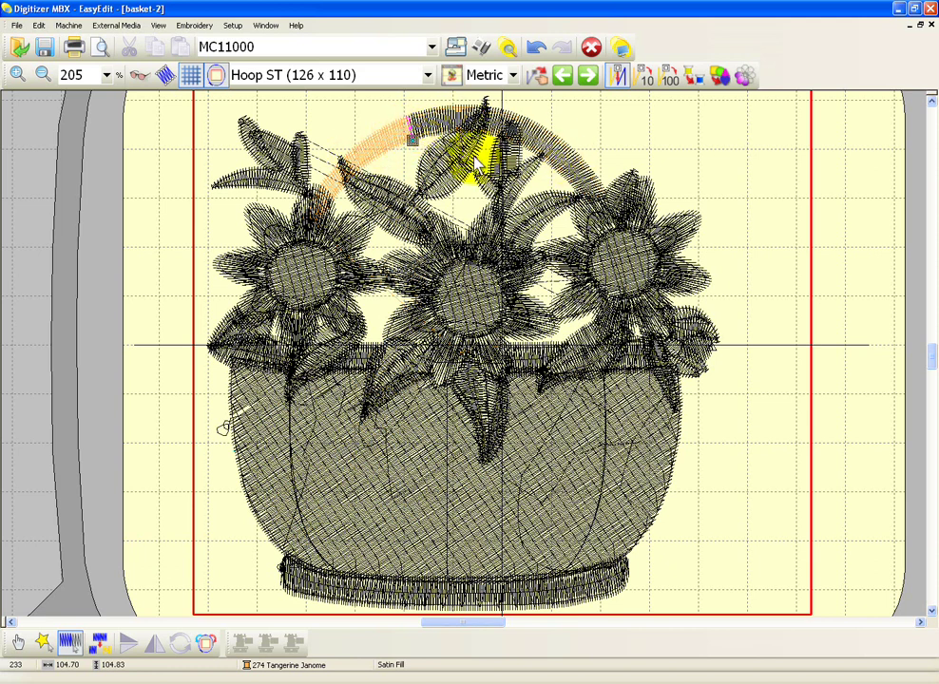
{"action": "key", "text": "z"}
{"action": "left_click_drag", "start_coordinate": [379, 110], "coordinate": [443, 161]}
{"action": "left_click", "coordinate": [419, 153]}
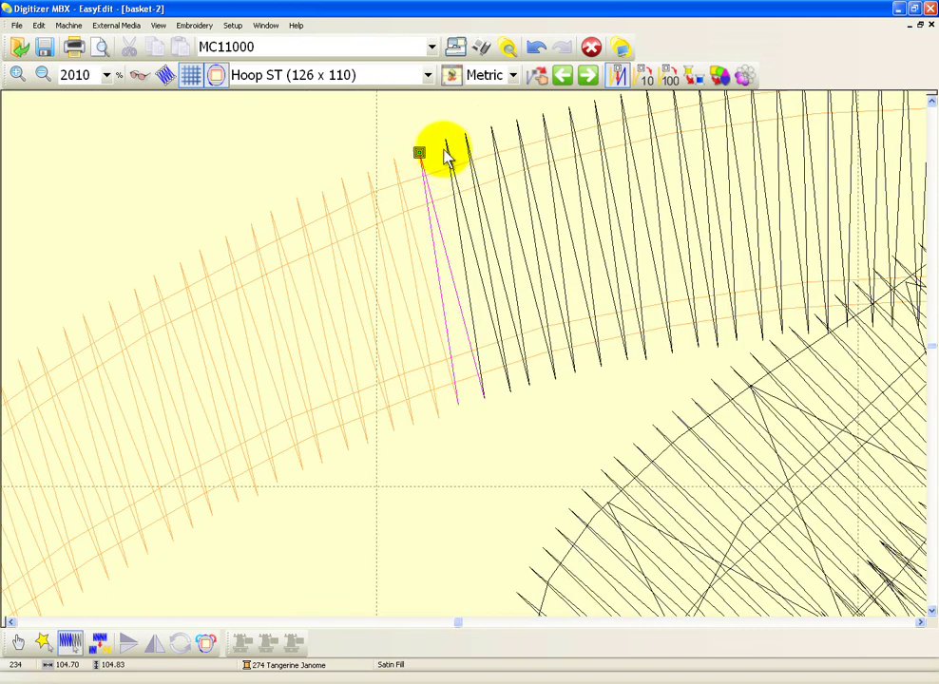
{"action": "left_click", "coordinate": [932, 101]}
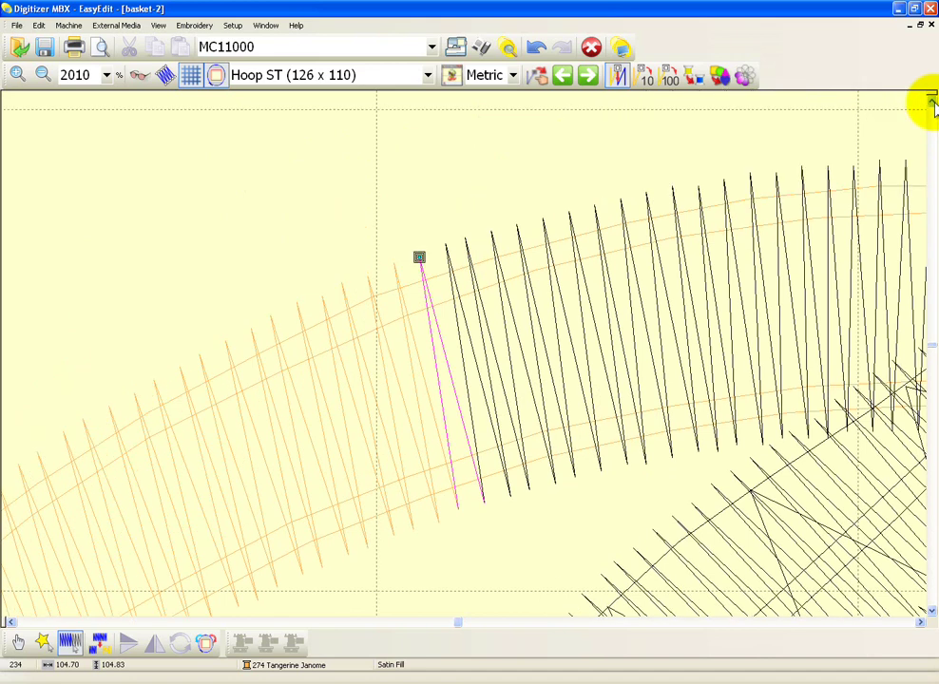
{"action": "left_click", "coordinate": [419, 245]}
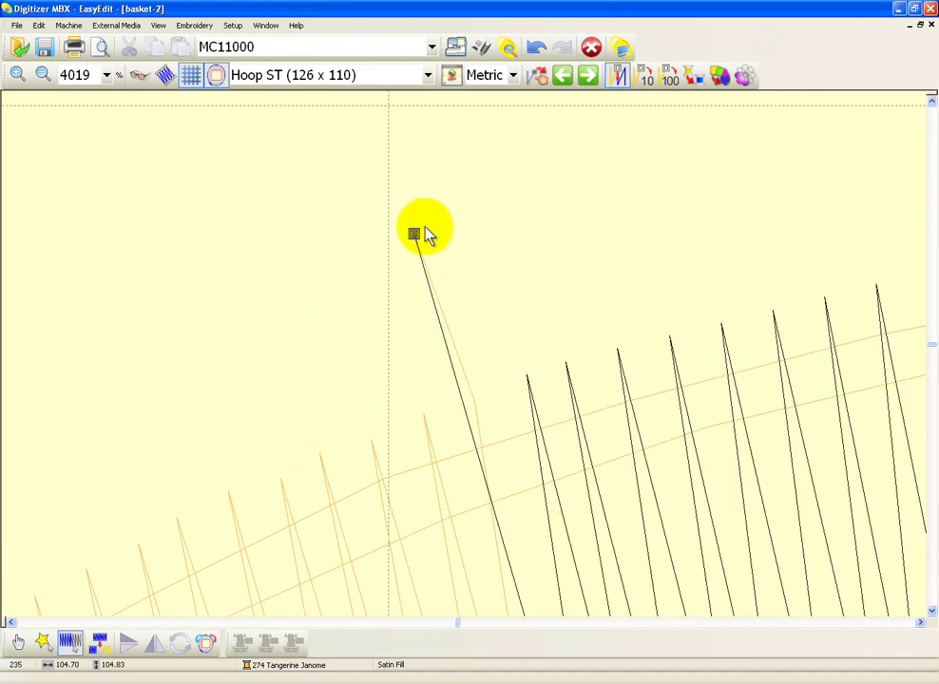
Insert twelve new stitches forming two small loops above the handle and back down.
{"action": "left_click", "coordinate": [474, 231]}
{"action": "left_click", "coordinate": [537, 256]}
{"action": "left_click", "coordinate": [526, 287]}
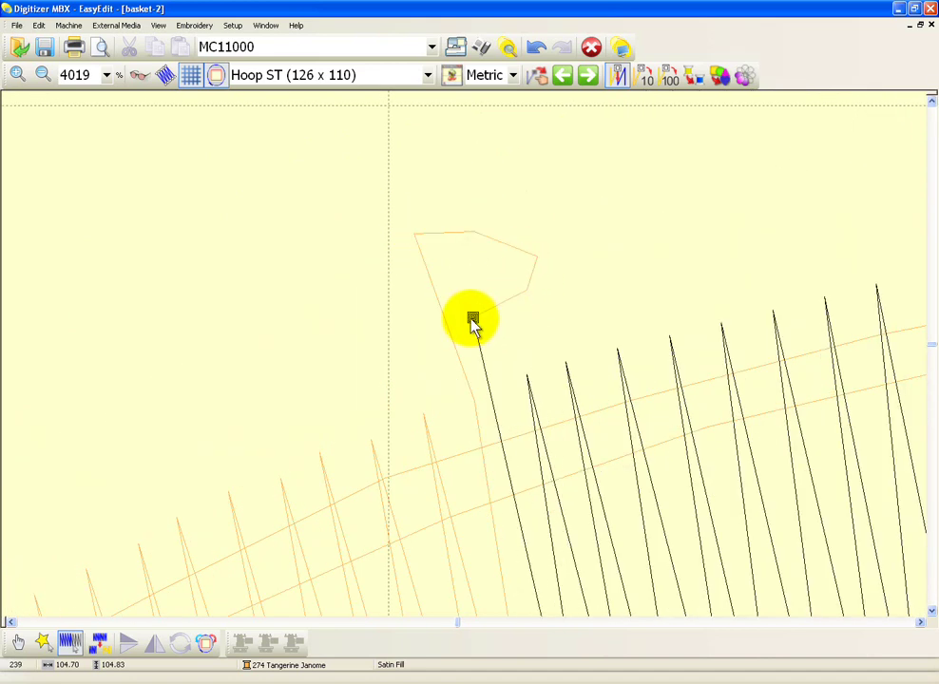
{"action": "left_click", "coordinate": [473, 318]}
{"action": "left_click", "coordinate": [428, 318]}
{"action": "left_click", "coordinate": [379, 316]}
{"action": "left_click", "coordinate": [384, 279]}
{"action": "left_click", "coordinate": [423, 273]}
{"action": "left_click", "coordinate": [457, 275]}
{"action": "left_click", "coordinate": [480, 320]}
{"action": "left_click", "coordinate": [481, 356]}
{"action": "left_click", "coordinate": [475, 400]}
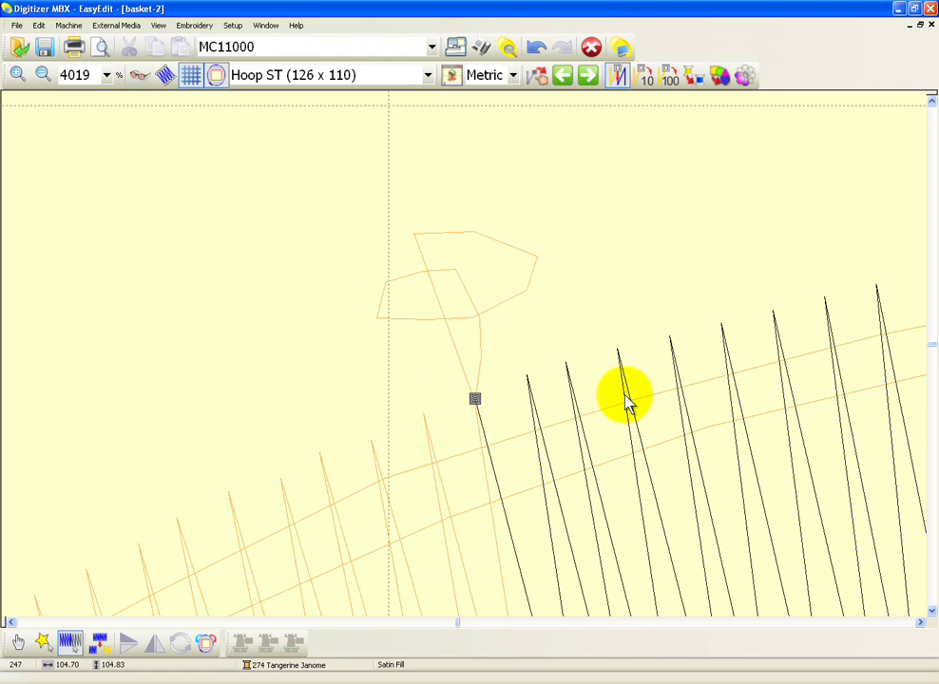
Delete the inserted stitches one by one and zoom out over the handle.
{"action": "key", "text": "Return"}
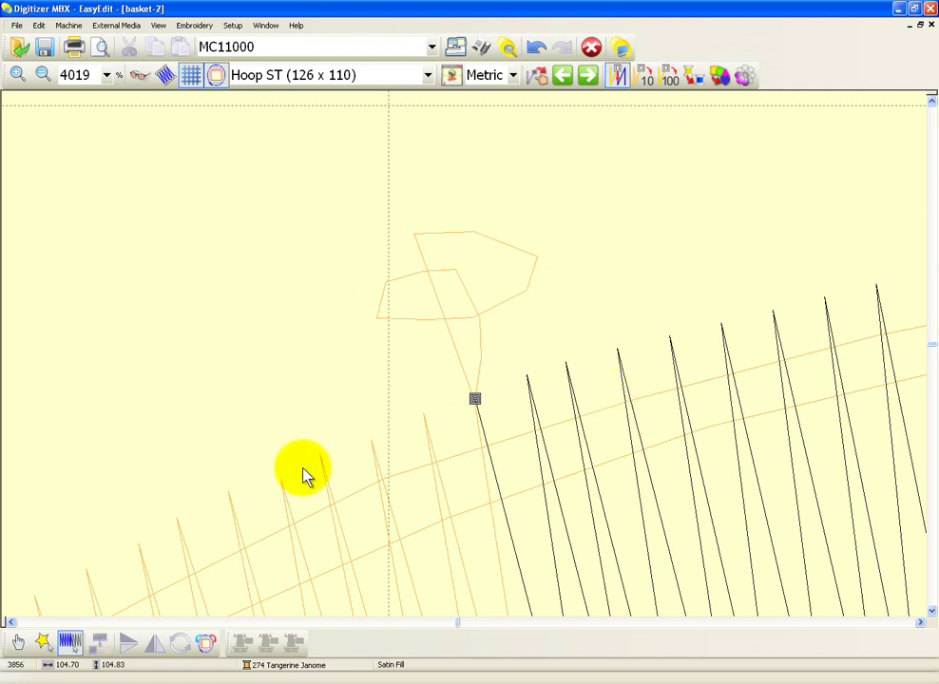
{"action": "left_click", "coordinate": [477, 400]}
{"action": "key", "text": "Delete"}
{"action": "key", "text": "Left"}
{"action": "key", "text": "Left"}
{"action": "key", "text": "Left"}
{"action": "key", "text": "Left"}
{"action": "key", "text": "Left"}
{"action": "key", "text": "Left"}
{"action": "key", "text": "Left"}
{"action": "key", "text": "Left"}
{"action": "key", "text": "Left"}
{"action": "key", "text": "Left"}
{"action": "key", "text": "Left"}
{"action": "key", "text": "Left"}
{"action": "key", "text": "Left"}
{"action": "key", "text": "Right"}
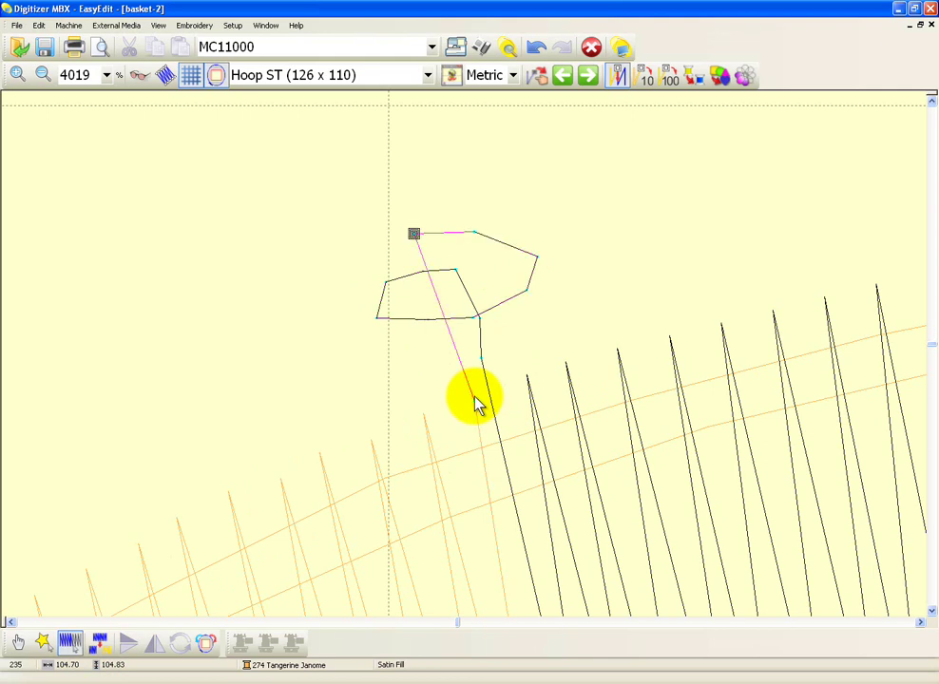
{"action": "key", "text": "Delete"}
{"action": "key", "text": "Delete"}
{"action": "key", "text": "Delete"}
{"action": "key", "text": "Delete"}
{"action": "key", "text": "Delete"}
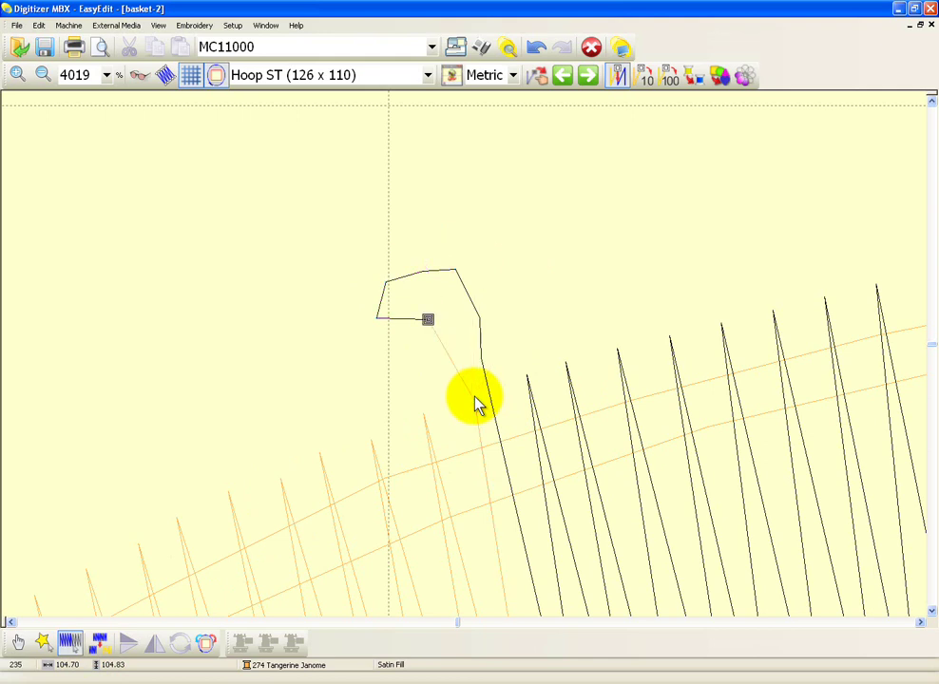
{"action": "key", "text": "Delete"}
{"action": "key", "text": "Delete"}
{"action": "key", "text": "Delete"}
{"action": "key", "text": "Delete"}
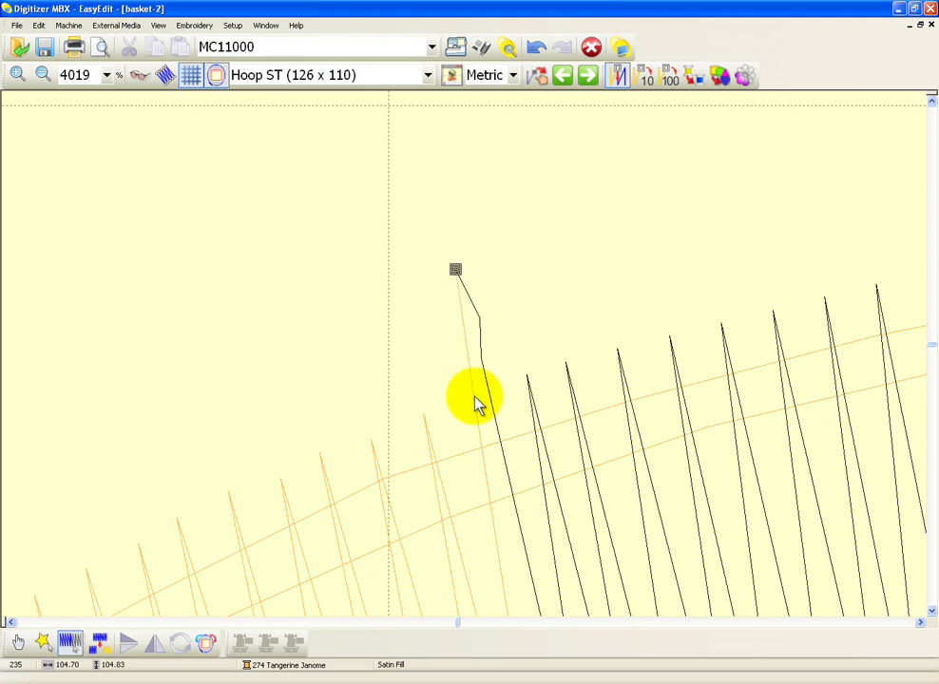
{"action": "key", "text": "Delete"}
{"action": "key", "text": "Delete"}
{"action": "key", "text": "Delete"}
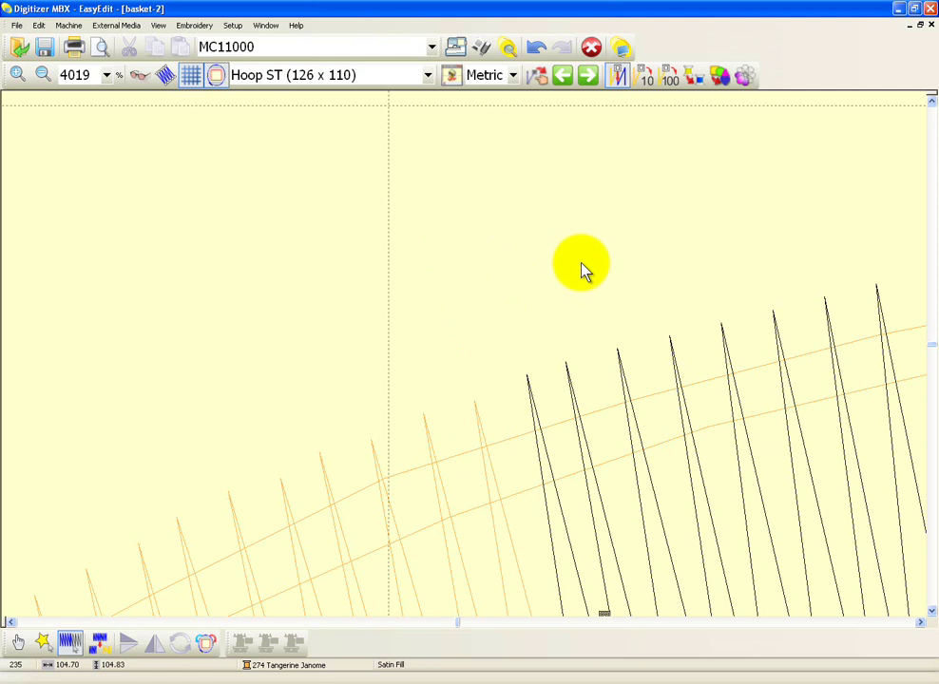
{"action": "key", "text": "shift+z"}
{"action": "key", "text": "shift+z"}
{"action": "key", "text": "shift+z"}
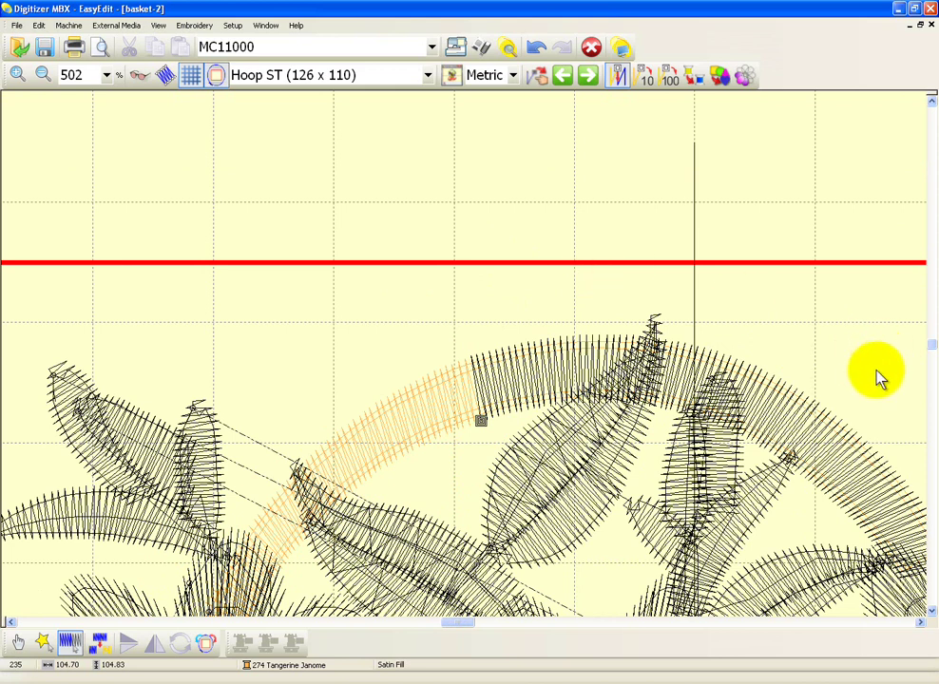
Draw all stitches through the last one, toggle the realistic stitch view, and return to stitch editing.
{"action": "left_click", "coordinate": [919, 624]}
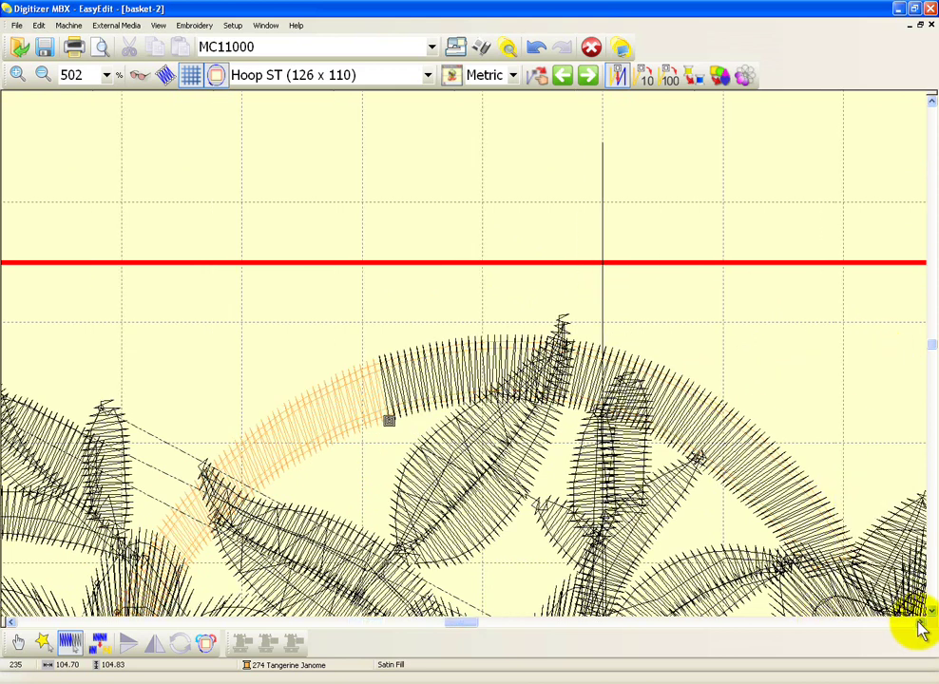
{"action": "left_click", "coordinate": [929, 613]}
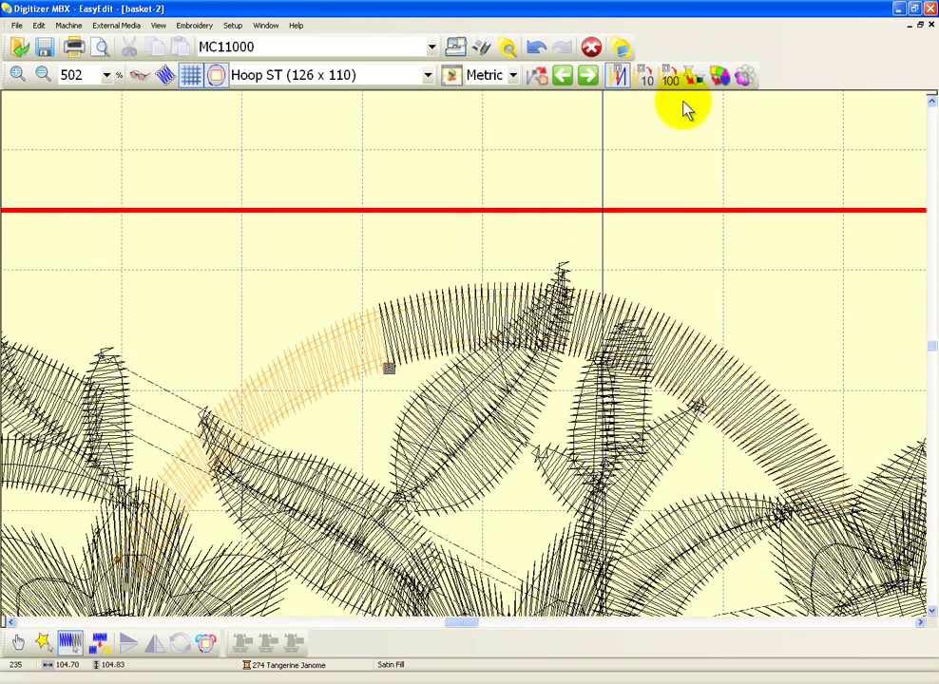
{"action": "left_click", "coordinate": [589, 76]}
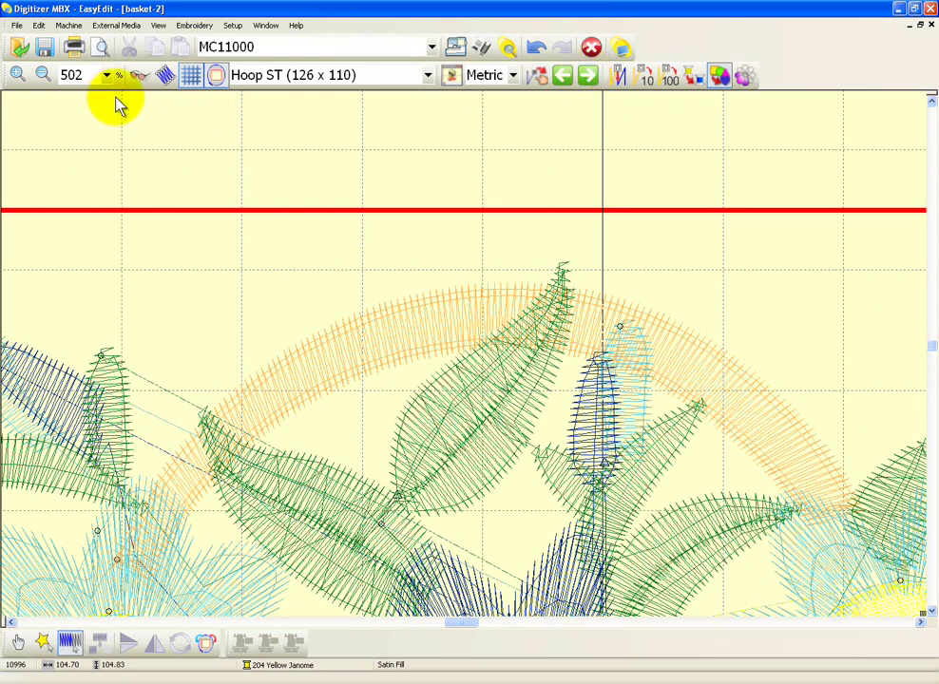
{"action": "left_click", "coordinate": [139, 76]}
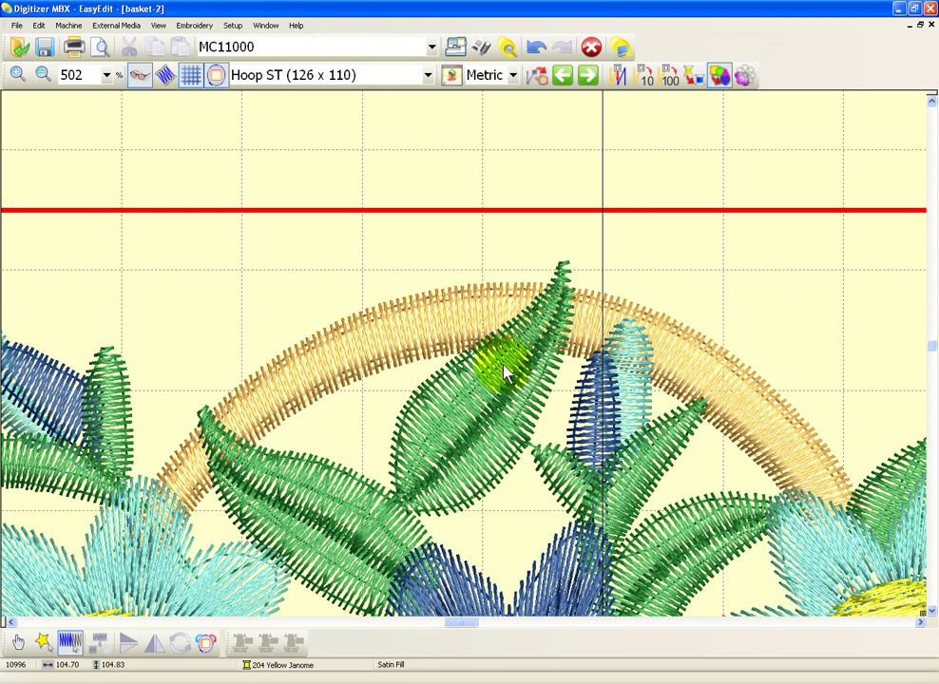
{"action": "left_click", "coordinate": [70, 642]}
Return to line view, select the orange handle arc and step back to stitch 88.
{"action": "left_click", "coordinate": [142, 75]}
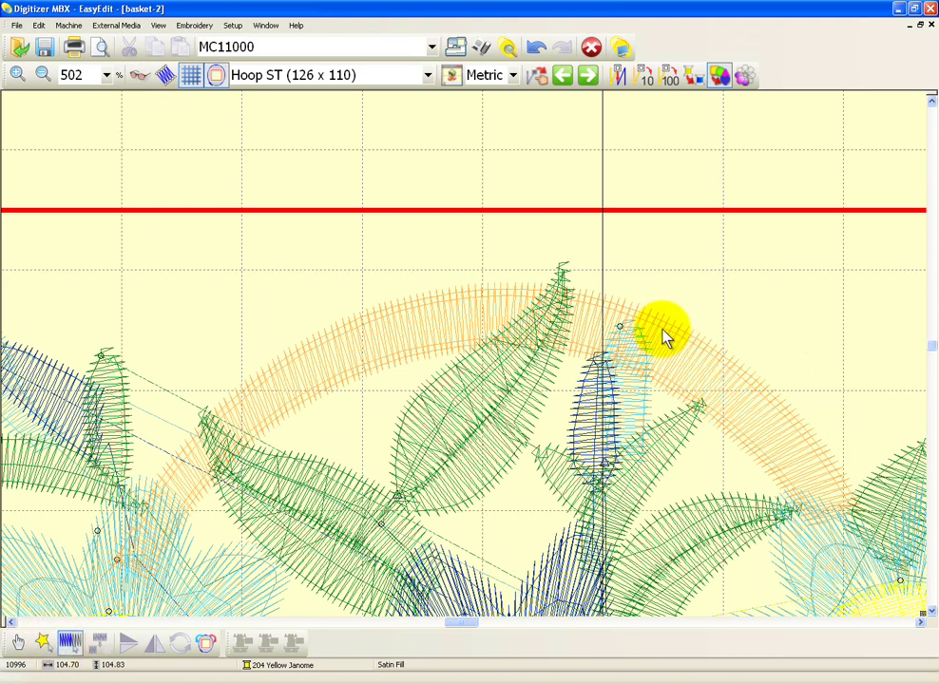
{"action": "left_click", "coordinate": [665, 321]}
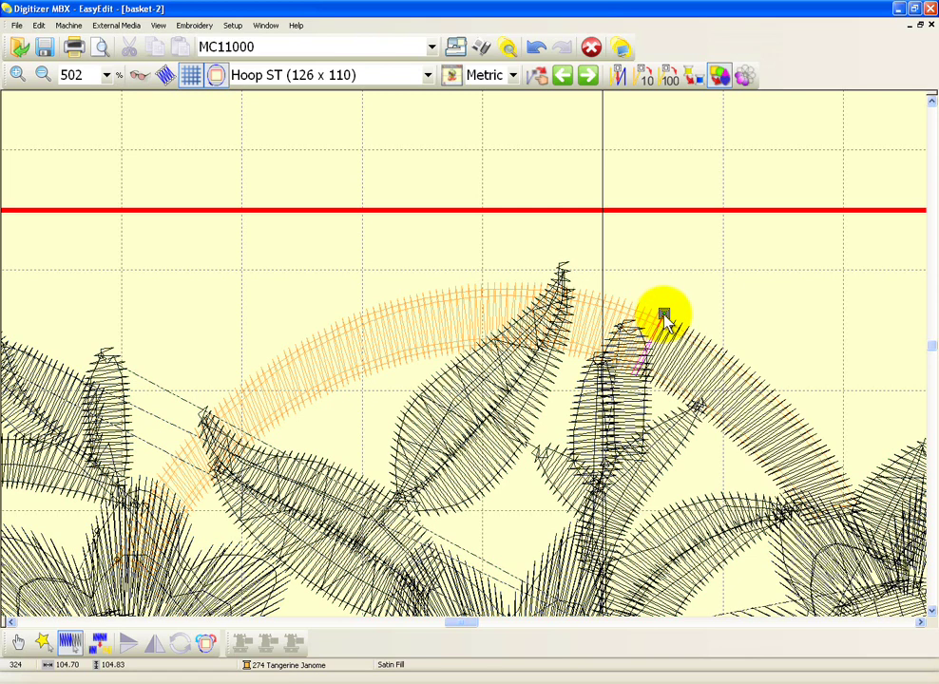
{"action": "left_click", "coordinate": [565, 77]}
{"action": "left_click_drag", "start_coordinate": [568, 82], "coordinate": [567, 81]}
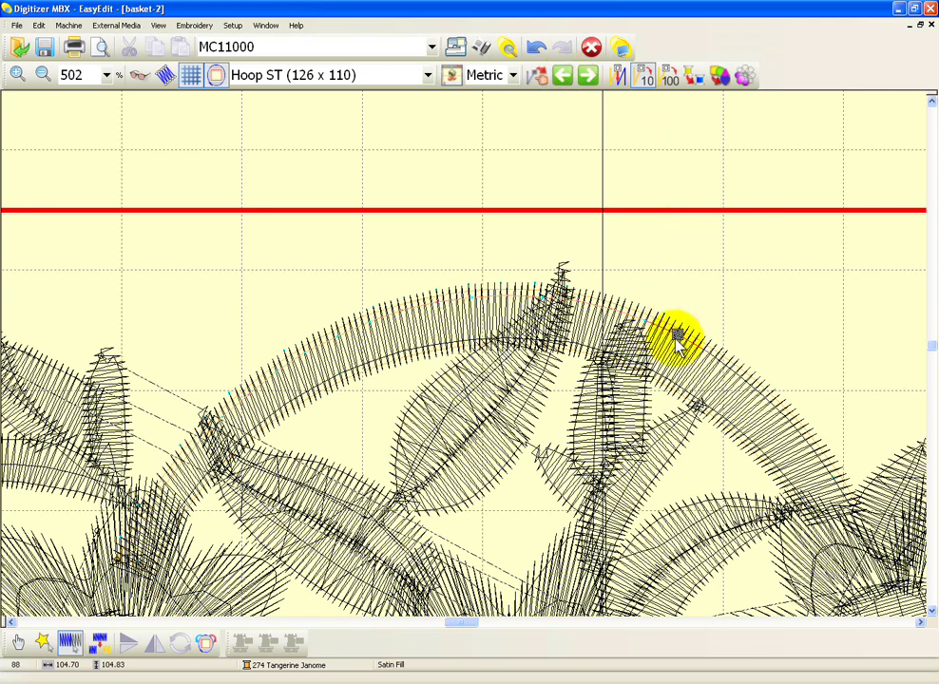
Advance the current stitch along the handle's satin arch from stitch 88 to 137.
{"action": "left_click", "coordinate": [675, 336]}
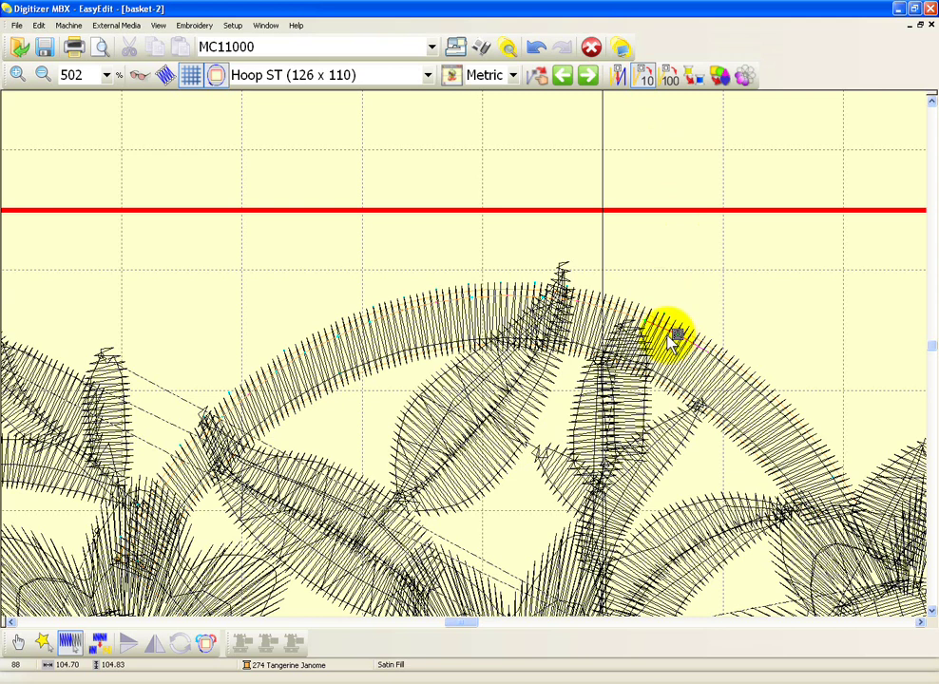
{"action": "left_click", "coordinate": [654, 332]}
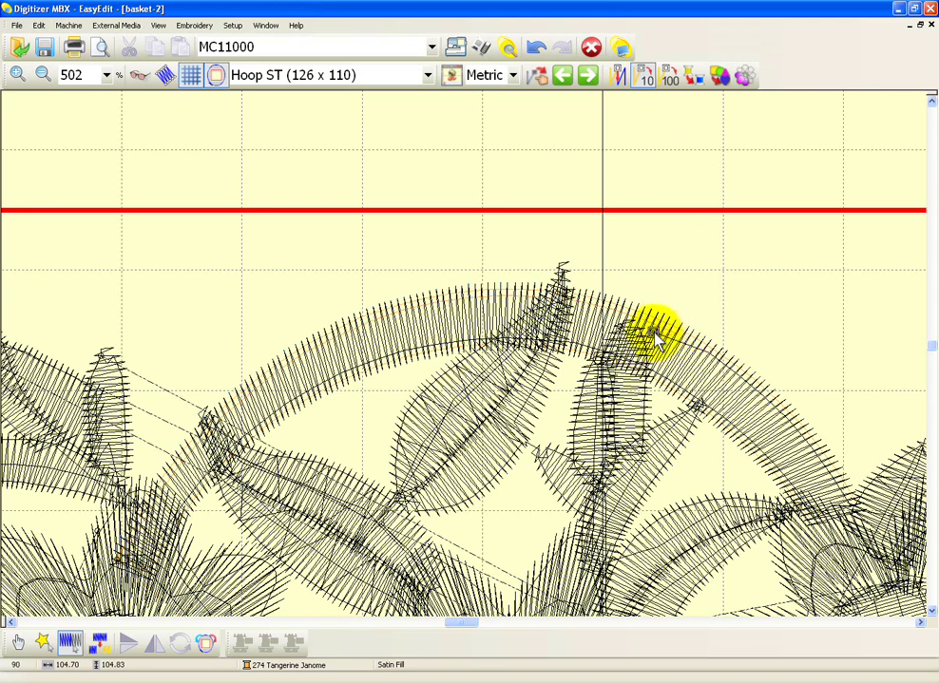
{"action": "left_click", "coordinate": [635, 340]}
{"action": "left_click", "coordinate": [639, 347]}
{"action": "left_click", "coordinate": [665, 357]}
{"action": "left_click", "coordinate": [639, 348]}
{"action": "left_click", "coordinate": [639, 352]}
{"action": "left_click", "coordinate": [656, 354]}
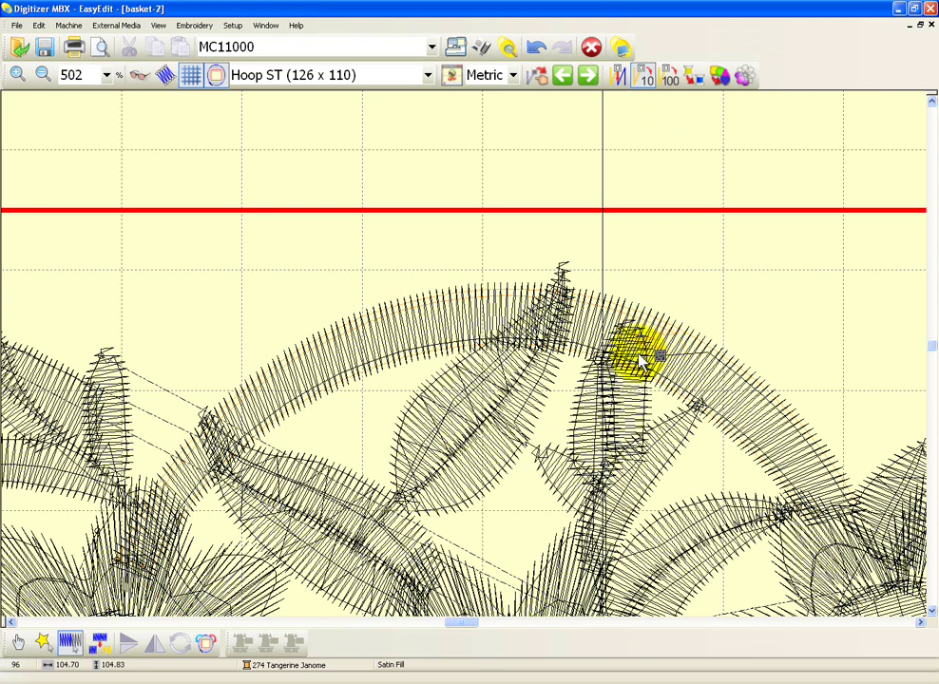
{"action": "left_click", "coordinate": [643, 360]}
{"action": "left_click", "coordinate": [652, 367]}
{"action": "left_click", "coordinate": [660, 375]}
{"action": "left_click", "coordinate": [658, 371]}
{"action": "left_click", "coordinate": [647, 354]}
{"action": "left_click", "coordinate": [666, 349]}
{"action": "left_click", "coordinate": [685, 342]}
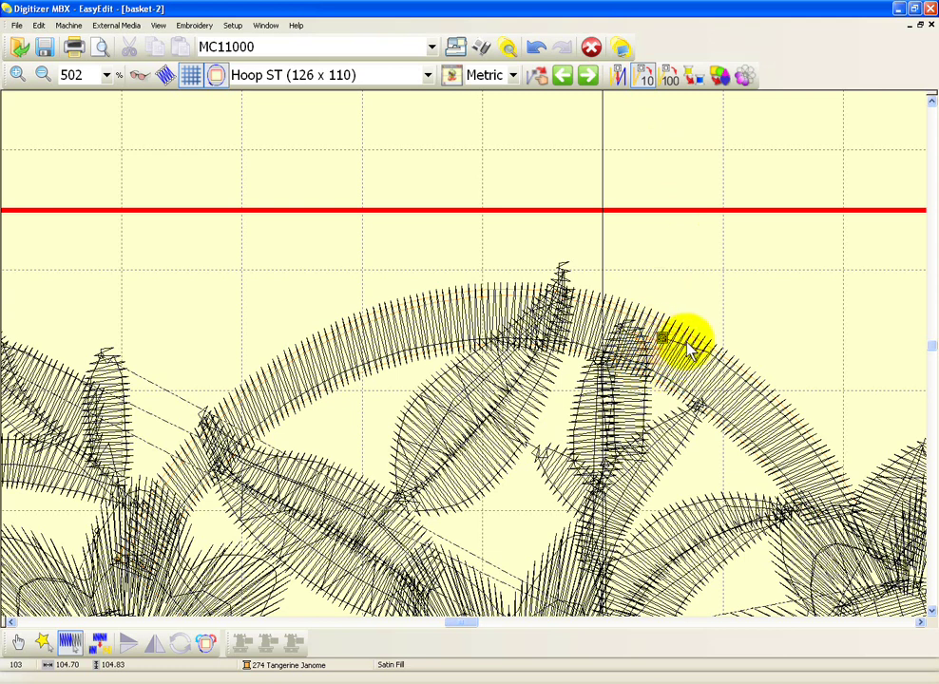
{"action": "left_click", "coordinate": [688, 347]}
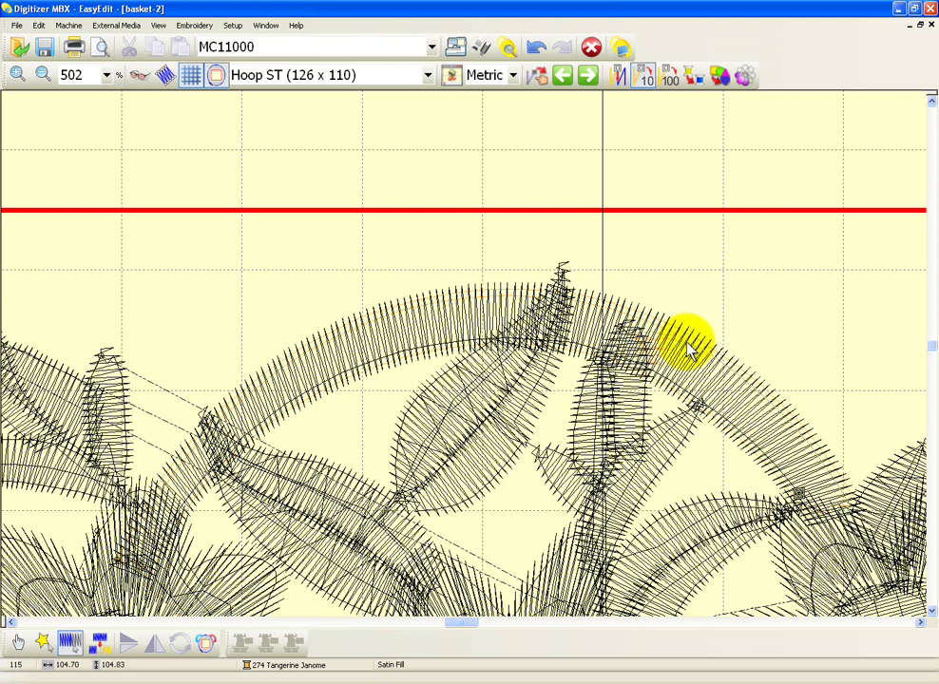
{"action": "left_click", "coordinate": [638, 357]}
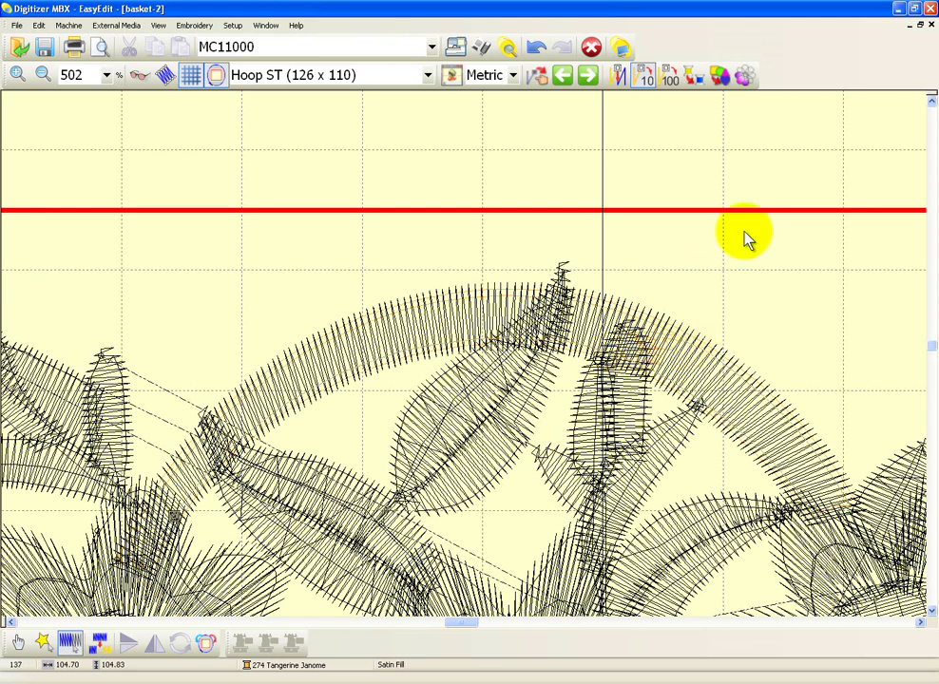
Redraw in thread colours, switch to the realistic preview and zoom out from 2114% to 264%.
{"action": "left_click", "coordinate": [591, 78]}
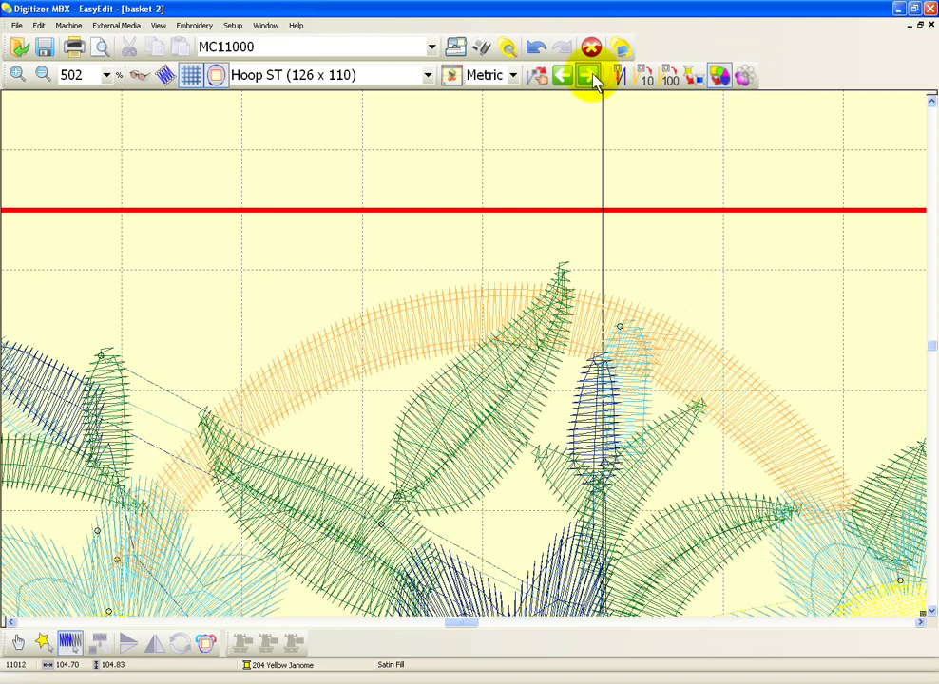
{"action": "left_click_drag", "start_coordinate": [571, 299], "coordinate": [751, 432]}
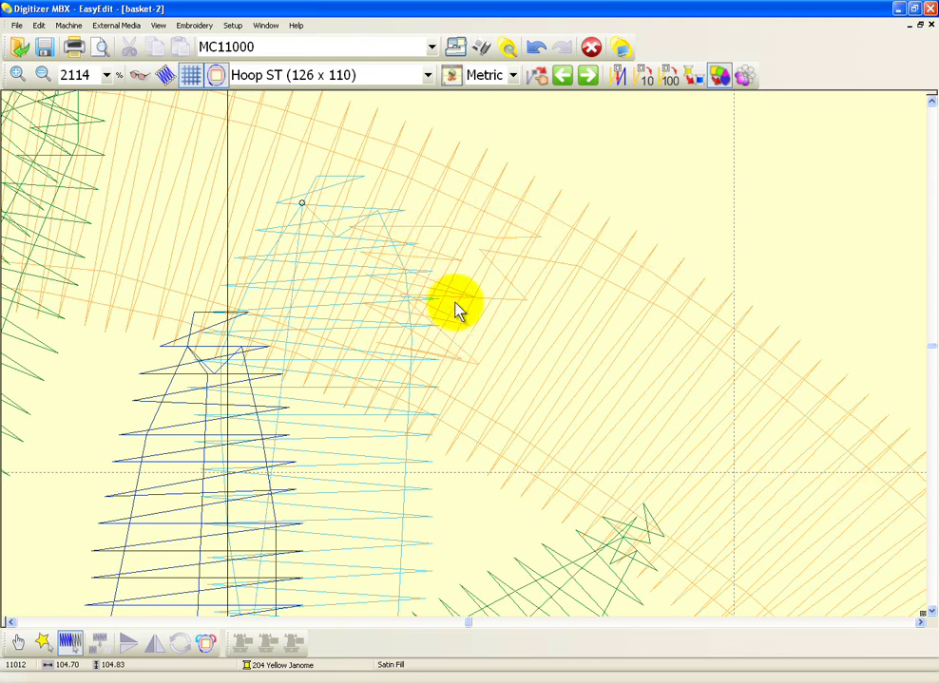
{"action": "left_click", "coordinate": [139, 74]}
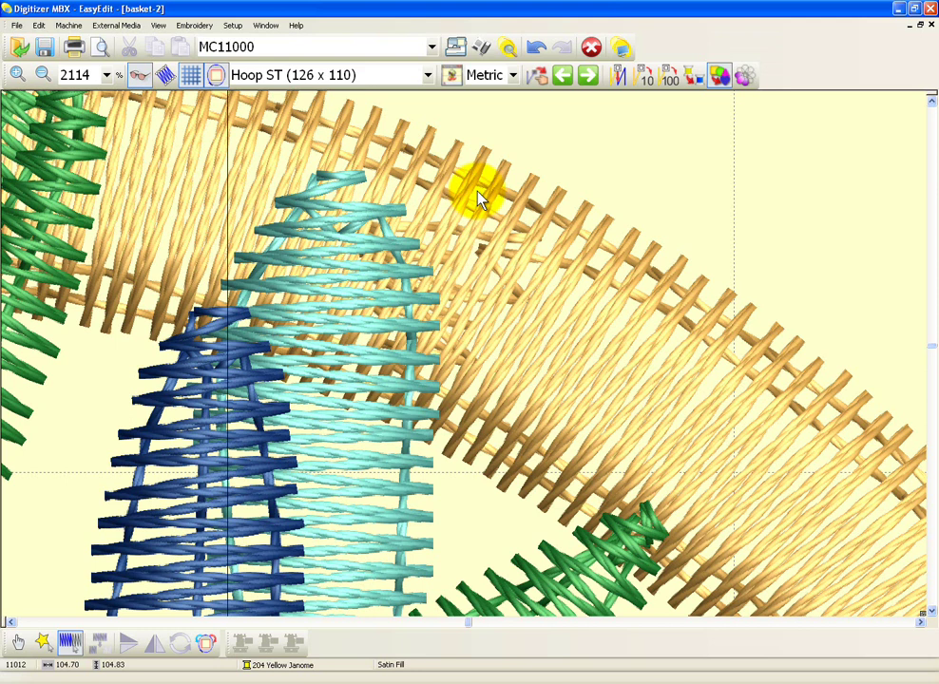
{"action": "scroll", "coordinate": [478, 200], "scroll_direction": "down", "scroll_amount": 3}
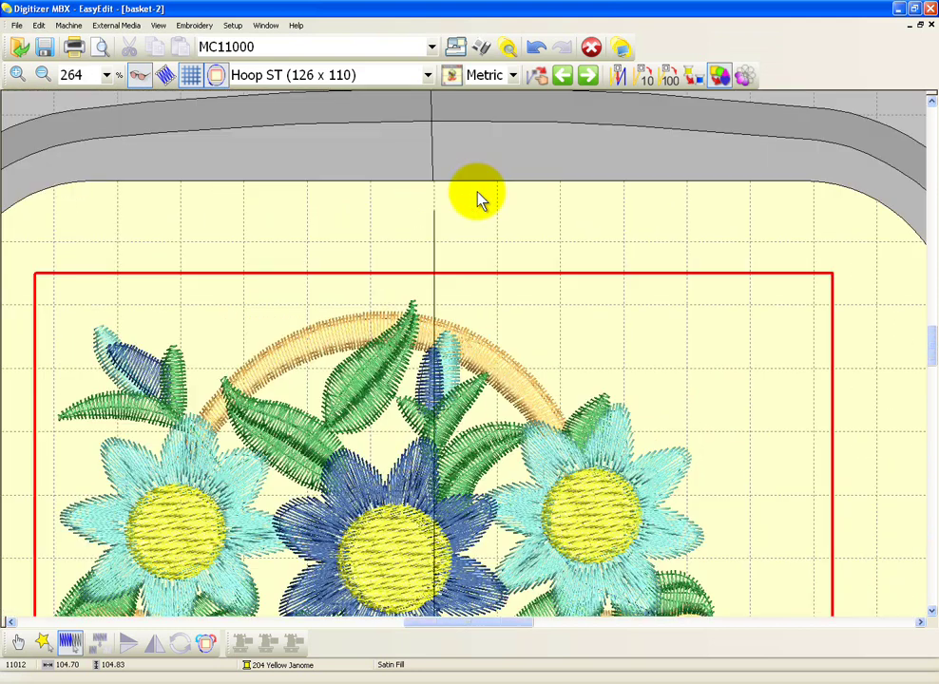
Split the basket block and drag the basket with its handle right, outside the hoop.
{"action": "scroll", "coordinate": [478, 200], "scroll_direction": "down", "scroll_amount": 1}
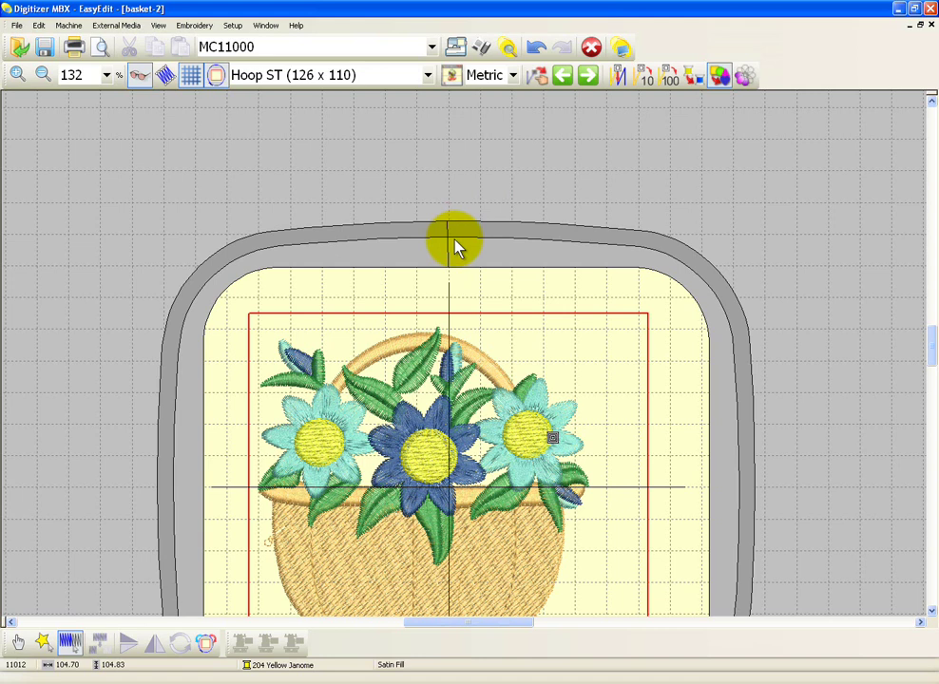
{"action": "scroll", "coordinate": [932, 352], "scroll_direction": "down", "scroll_amount": 3}
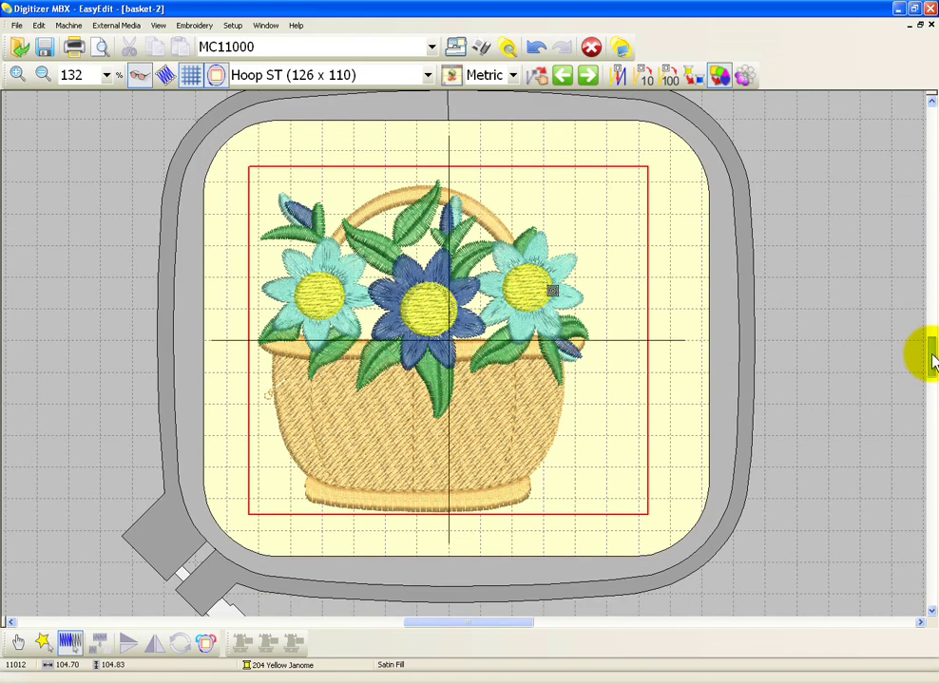
{"action": "left_click", "coordinate": [98, 647]}
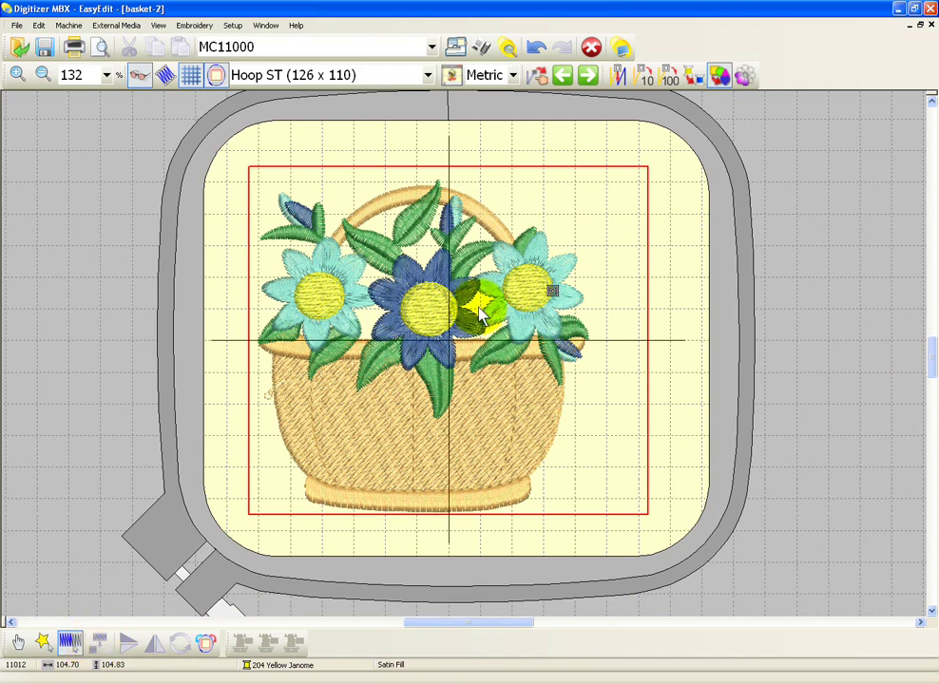
{"action": "left_click", "coordinate": [485, 208]}
{"action": "left_click", "coordinate": [18, 644]}
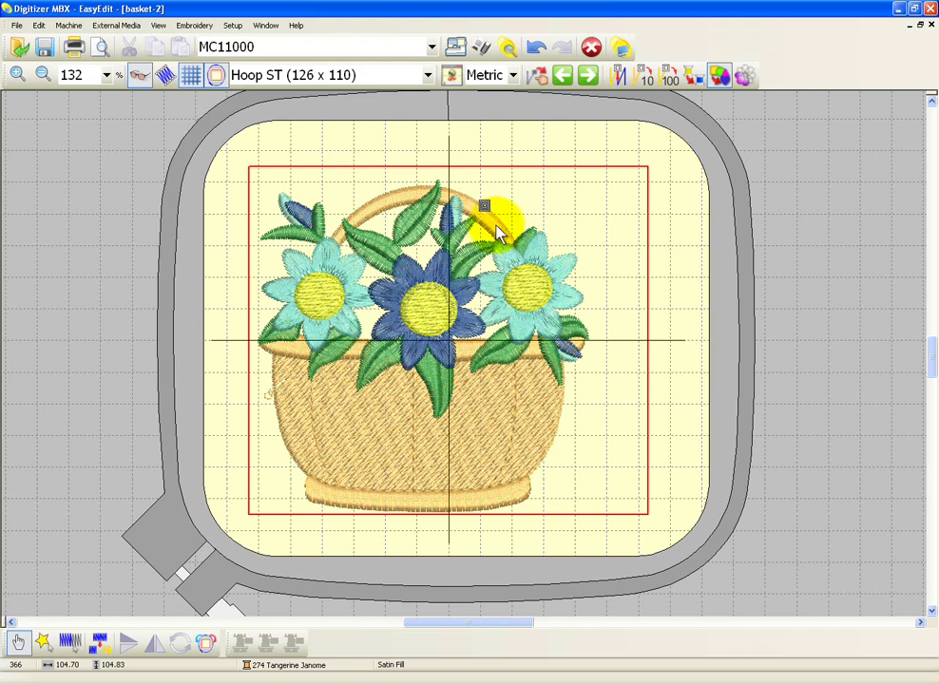
{"action": "left_click_drag", "start_coordinate": [498, 231], "coordinate": [651, 220]}
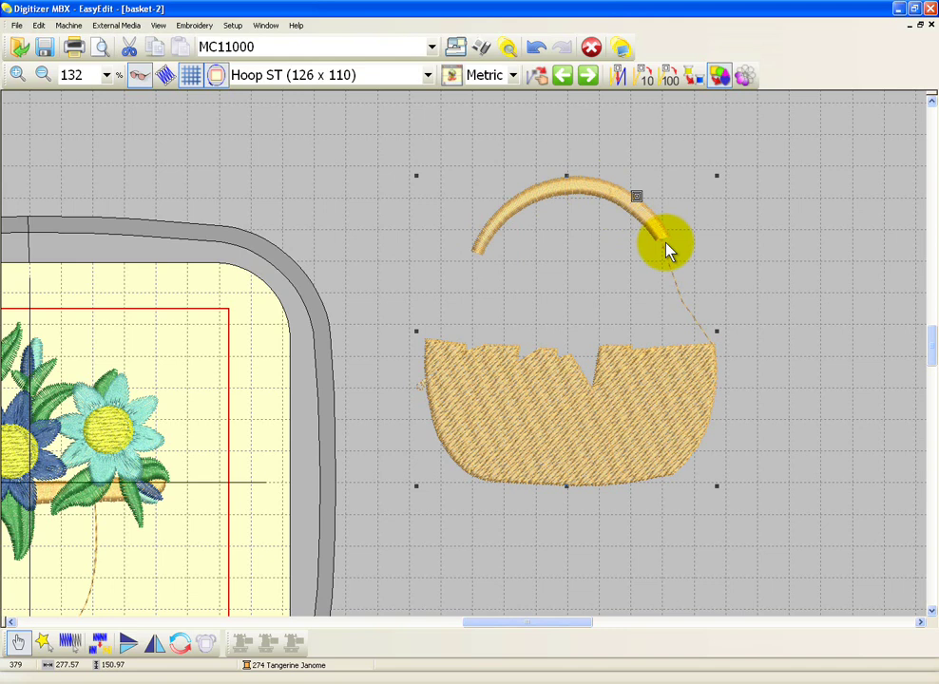
Clear the selection, marquee the basket handle and switch to individual-stitch view.
{"action": "left_click", "coordinate": [70, 641]}
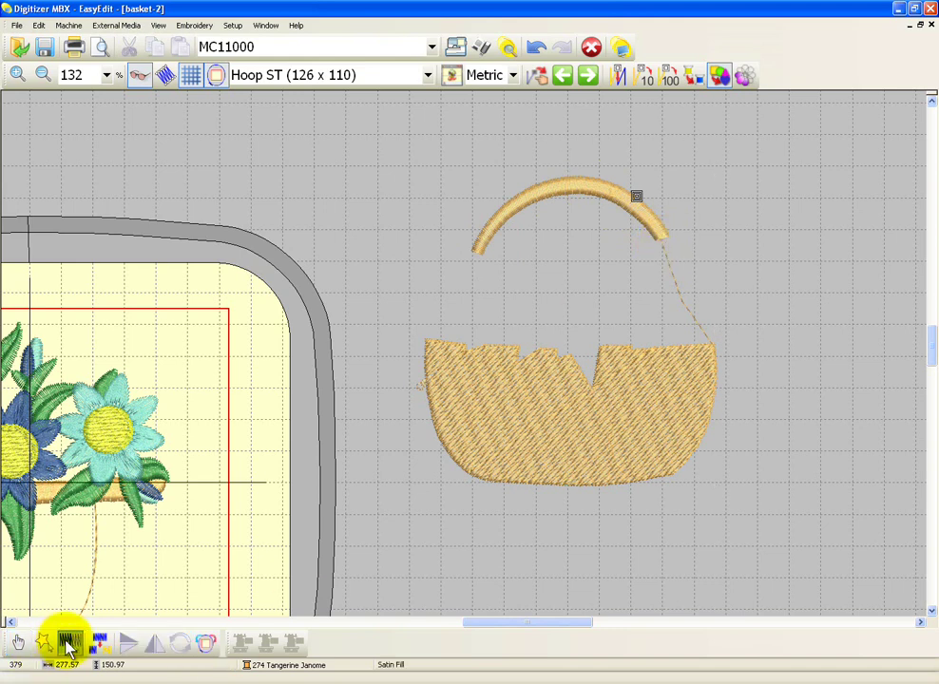
{"action": "mouse_move", "coordinate": [400, 139]}
{"action": "left_mouse_down"}
{"action": "mouse_move", "coordinate": [724, 298]}
{"action": "mouse_move", "coordinate": [754, 351]}
{"action": "left_mouse_up"}
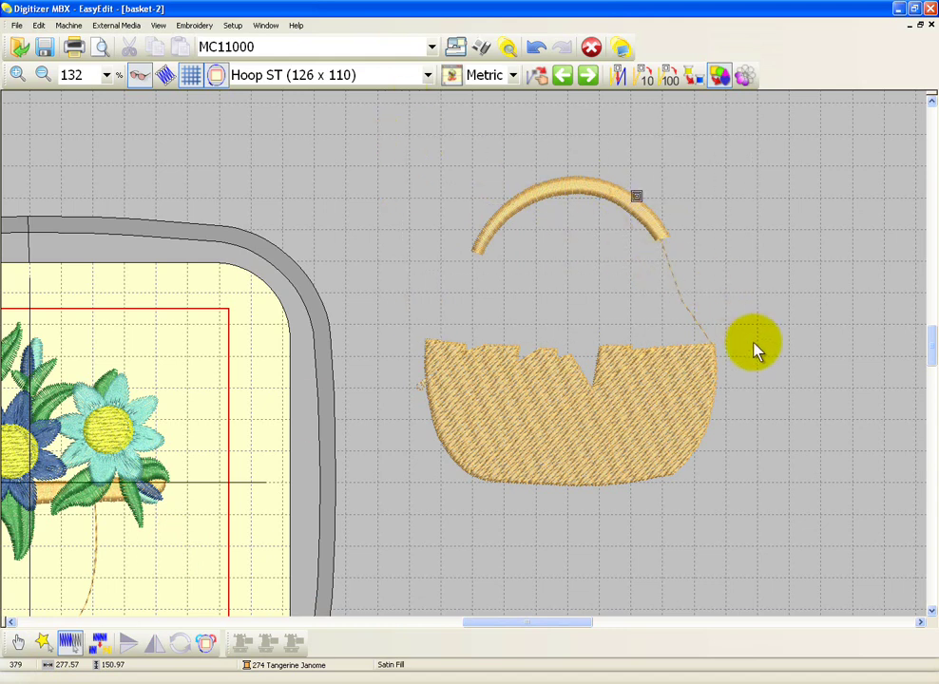
{"action": "left_click", "coordinate": [137, 76]}
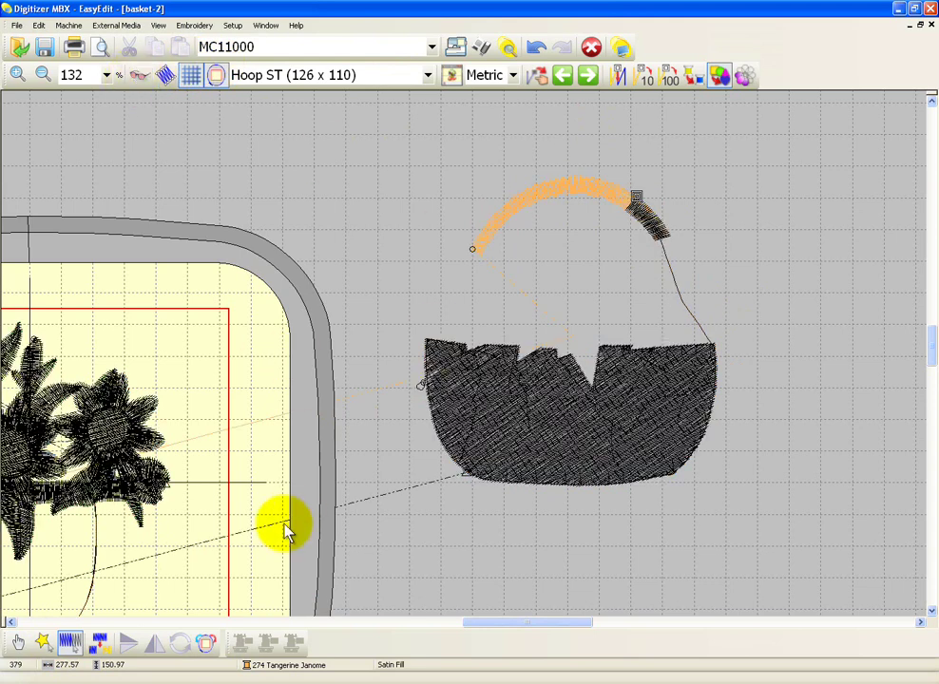
Marquee-select the basket handle, delete it, then undo to restore it.
{"action": "left_click", "coordinate": [16, 645]}
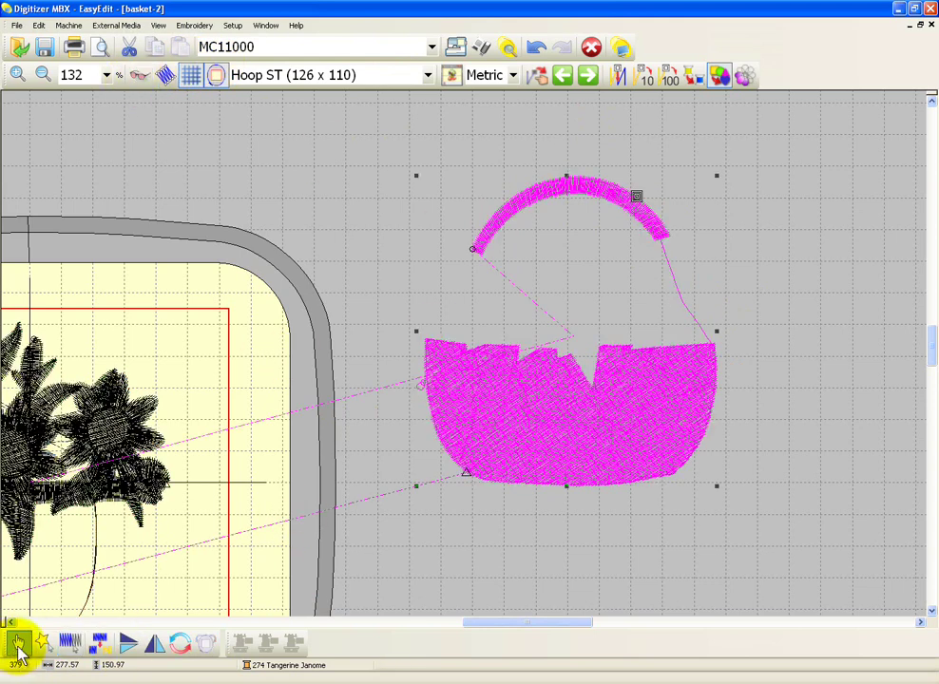
{"action": "left_click", "coordinate": [69, 643]}
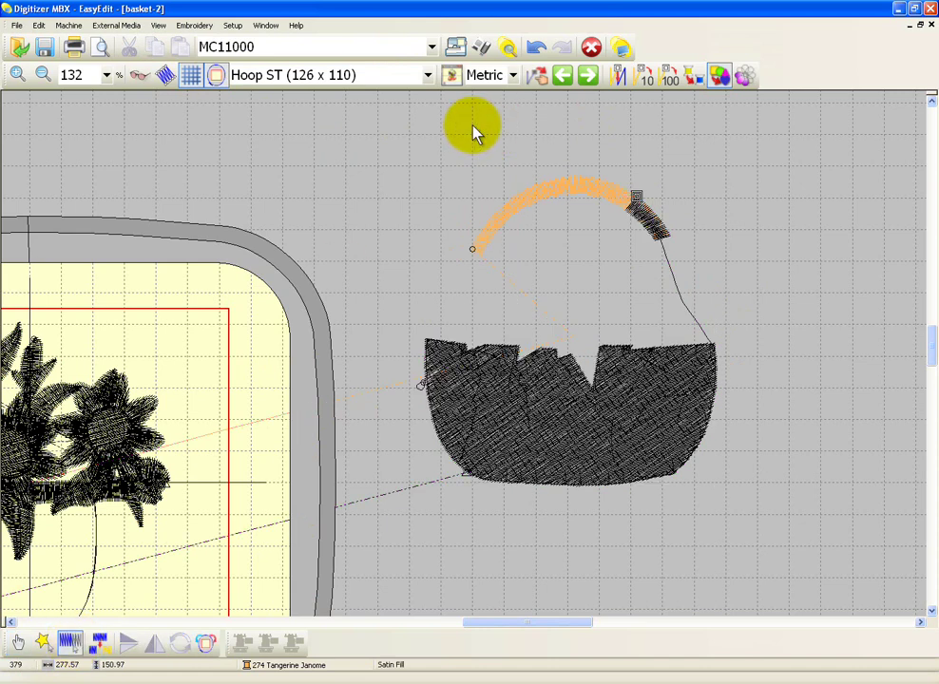
{"action": "left_click_drag", "start_coordinate": [436, 134], "coordinate": [744, 289]}
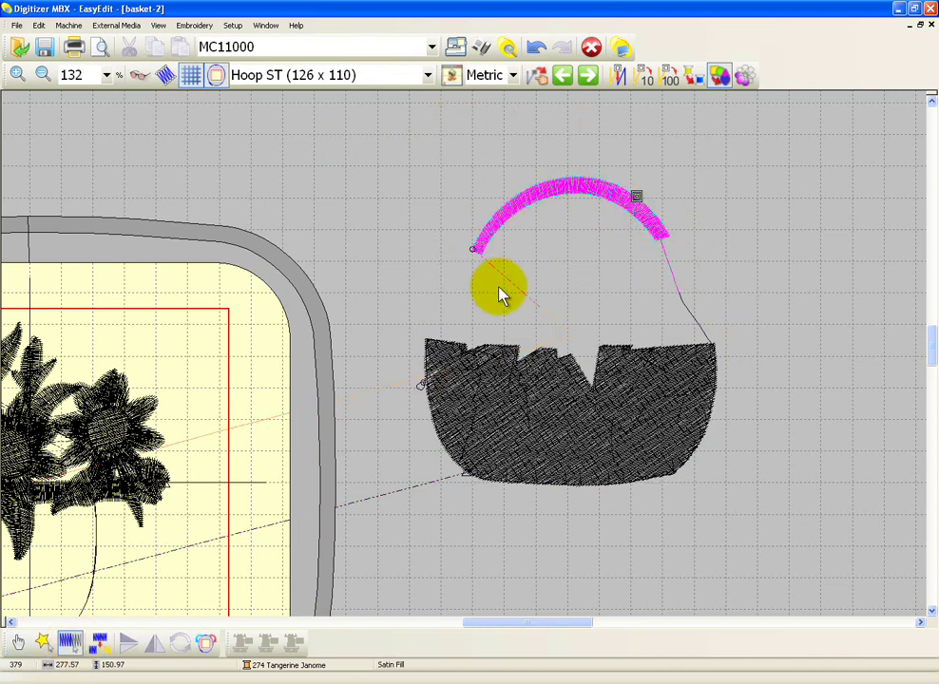
{"action": "key", "text": "Delete"}
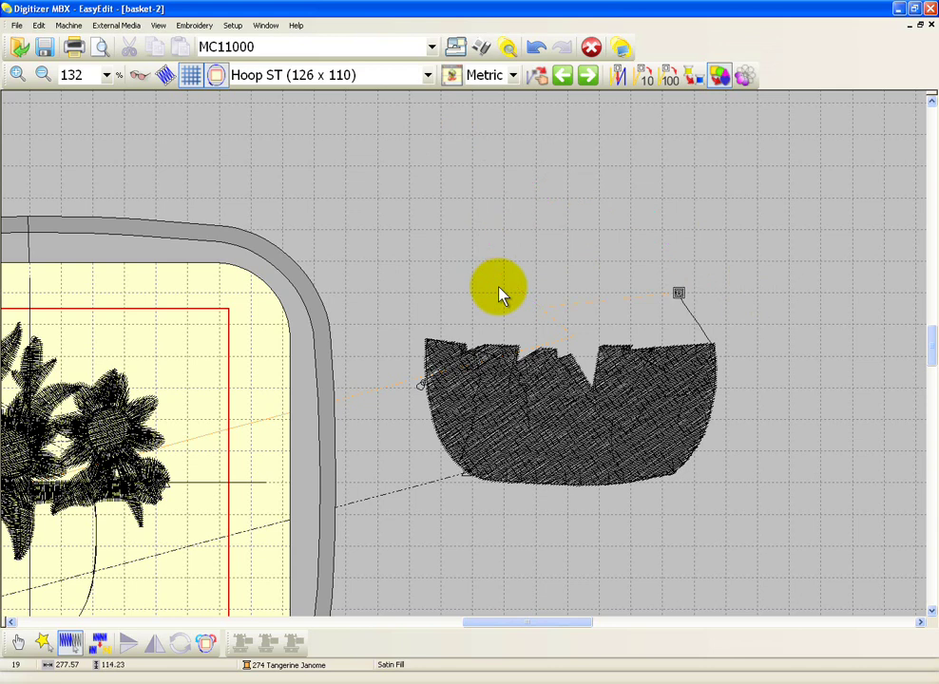
{"action": "left_click", "coordinate": [537, 48]}
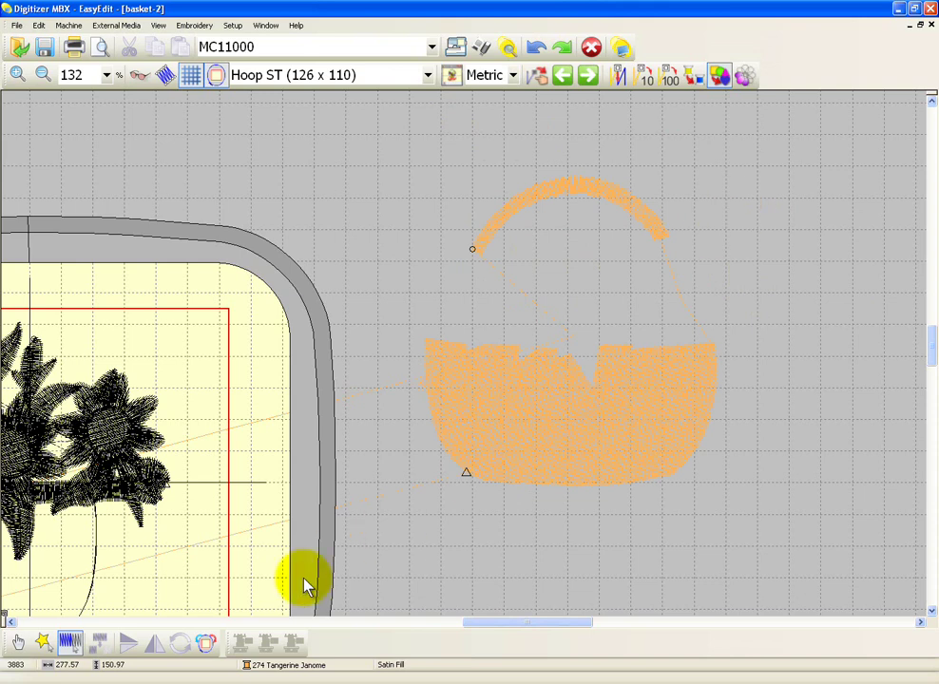
Place the split point at the handle's end, nudging it back and forth with the arrow keys.
{"action": "left_click", "coordinate": [644, 211]}
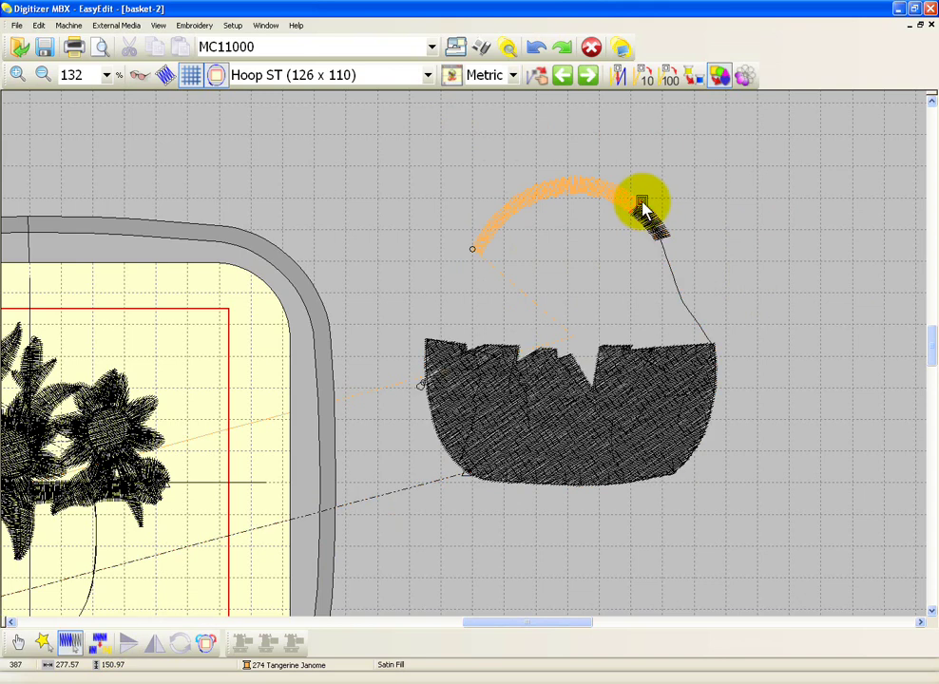
{"action": "key", "text": "Left"}
{"action": "key", "text": "Left"}
{"action": "key", "text": "Left"}
{"action": "key", "text": "Left"}
{"action": "key", "text": "Left"}
{"action": "key", "text": "Left"}
{"action": "key", "text": "Left"}
{"action": "key", "text": "Left"}
{"action": "key", "text": "Left"}
{"action": "key", "text": "Left"}
{"action": "key", "text": "Left"}
{"action": "key", "text": "Left"}
{"action": "key", "text": "Left"}
{"action": "key", "text": "Left"}
{"action": "key", "text": "Left"}
{"action": "key", "text": "Left"}
{"action": "key", "text": "Left"}
{"action": "key", "text": "Left"}
{"action": "key", "text": "Left"}
{"action": "key", "text": "Left"}
{"action": "key", "text": "Left"}
{"action": "key", "text": "Left"}
{"action": "key", "text": "Left"}
{"action": "key", "text": "Left"}
{"action": "key", "text": "Left"}
{"action": "key", "text": "Left"}
{"action": "key", "text": "Left"}
{"action": "key", "text": "Left"}
{"action": "key", "text": "Left"}
{"action": "key", "text": "Left"}
{"action": "key", "text": "Left"}
{"action": "key", "text": "Right"}
{"action": "key", "text": "Right"}
{"action": "key", "text": "Right"}
{"action": "key", "text": "Right"}
{"action": "key", "text": "Right"}
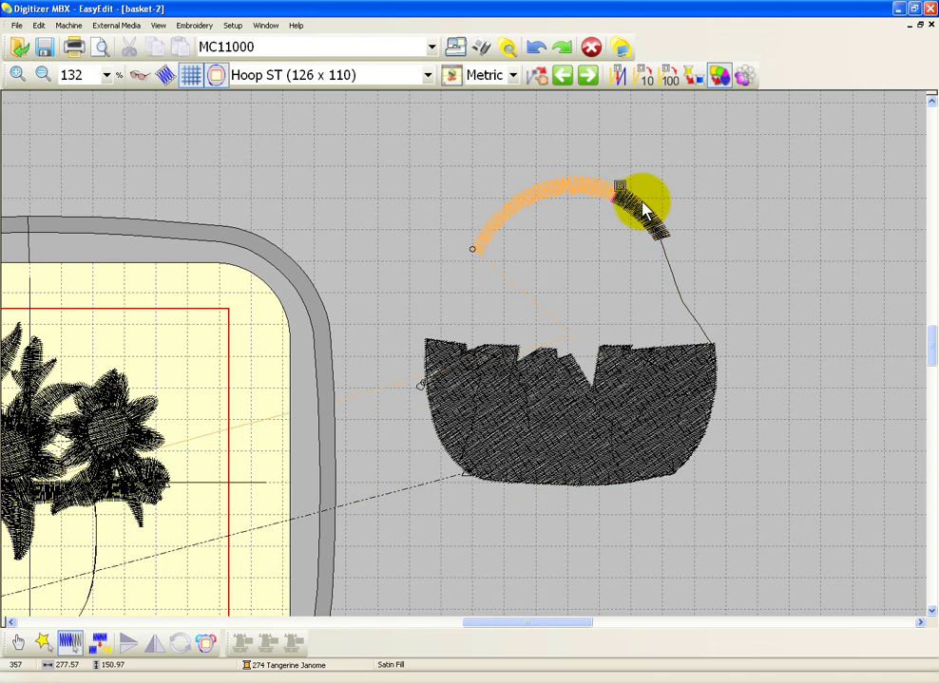
{"action": "key", "text": "Left"}
{"action": "key", "text": "Left"}
{"action": "key", "text": "Left"}
{"action": "key", "text": "Left"}
{"action": "key", "text": "Left"}
{"action": "key", "text": "Left"}
{"action": "key", "text": "Left"}
{"action": "key", "text": "Left"}
{"action": "key", "text": "Left"}
{"action": "key", "text": "Left"}
{"action": "key", "text": "Left"}
{"action": "key", "text": "Left"}
{"action": "key", "text": "Left"}
{"action": "key", "text": "Left"}
{"action": "key", "text": "Left"}
{"action": "key", "text": "Left"}
{"action": "key", "text": "Left"}
{"action": "key", "text": "Left"}
{"action": "key", "text": "Left"}
{"action": "key", "text": "Left"}
{"action": "key", "text": "Left"}
{"action": "key", "text": "Left"}
{"action": "key", "text": "Left"}
{"action": "key", "text": "Left"}
{"action": "key", "text": "Left"}
{"action": "key", "text": "Left"}
{"action": "key", "text": "Left"}
{"action": "key", "text": "Left"}
{"action": "key", "text": "Left"}
{"action": "key", "text": "Left"}
{"action": "key", "text": "Left"}
{"action": "key", "text": "Left"}
{"action": "key", "text": "Left"}
{"action": "key", "text": "Left"}
{"action": "key", "text": "Left"}
{"action": "key", "text": "Left"}
{"action": "key", "text": "Left"}
{"action": "key", "text": "Left"}
{"action": "key", "text": "Left"}
{"action": "key", "text": "Left"}
{"action": "key", "text": "Left"}
{"action": "key", "text": "Left"}
{"action": "key", "text": "Left"}
{"action": "key", "text": "Left"}
{"action": "key", "text": "Left"}
{"action": "key", "text": "Left"}
{"action": "key", "text": "Left"}
{"action": "key", "text": "Left"}
{"action": "key", "text": "Left"}
{"action": "key", "text": "Left"}
{"action": "key", "text": "Left"}
{"action": "key", "text": "Left"}
{"action": "key", "text": "Left"}
{"action": "key", "text": "Left"}
{"action": "key", "text": "Left"}
{"action": "key", "text": "Left"}
{"action": "key", "text": "Left"}
{"action": "key", "text": "Left"}
{"action": "key", "text": "Left"}
{"action": "key", "text": "Left"}
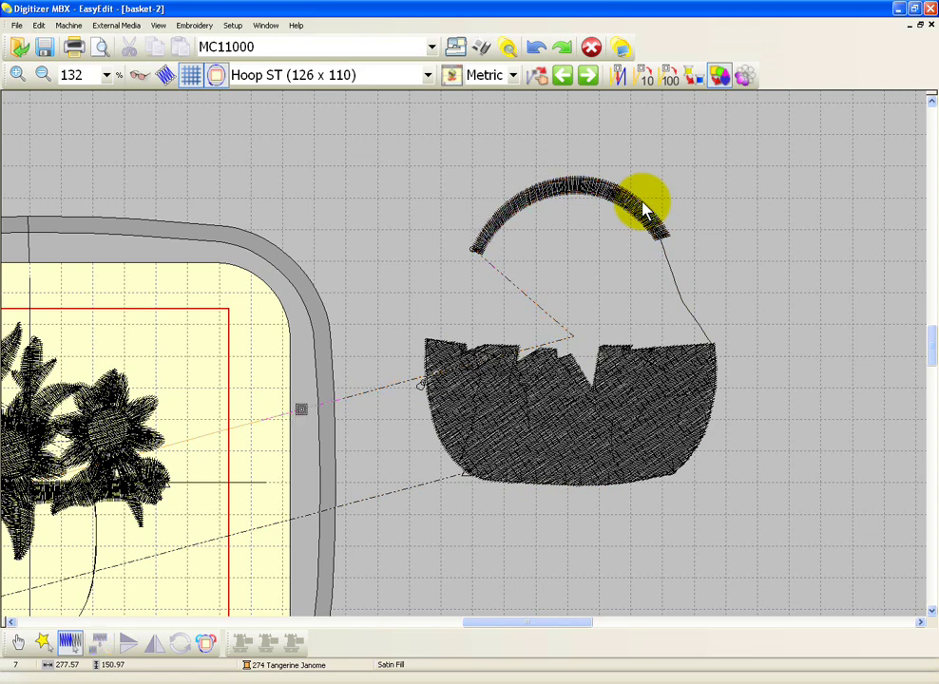
{"action": "left_click", "coordinate": [645, 211]}
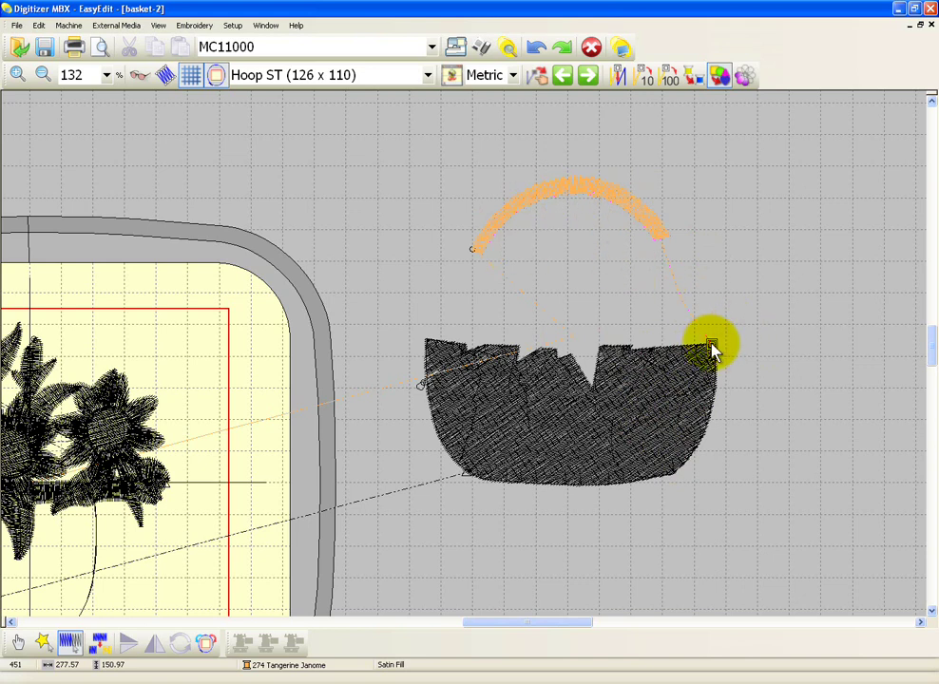
Split the basket at the marked point and drag the basket body down, away from its handle.
{"action": "left_click", "coordinate": [101, 646]}
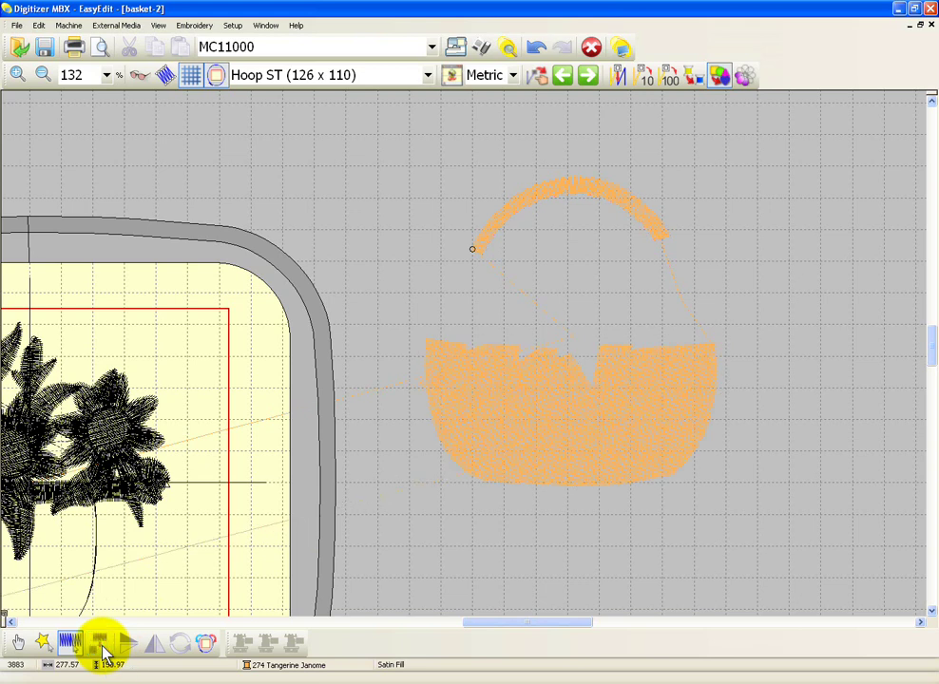
{"action": "left_click", "coordinate": [18, 643]}
{"action": "left_click", "coordinate": [415, 390]}
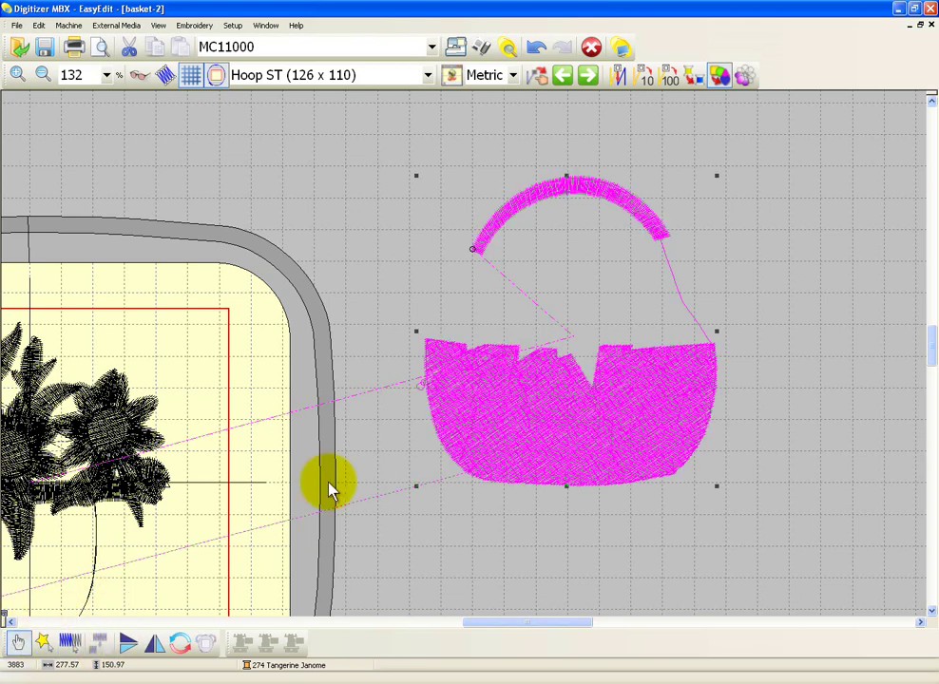
{"action": "left_click", "coordinate": [401, 139]}
{"action": "left_click", "coordinate": [535, 204]}
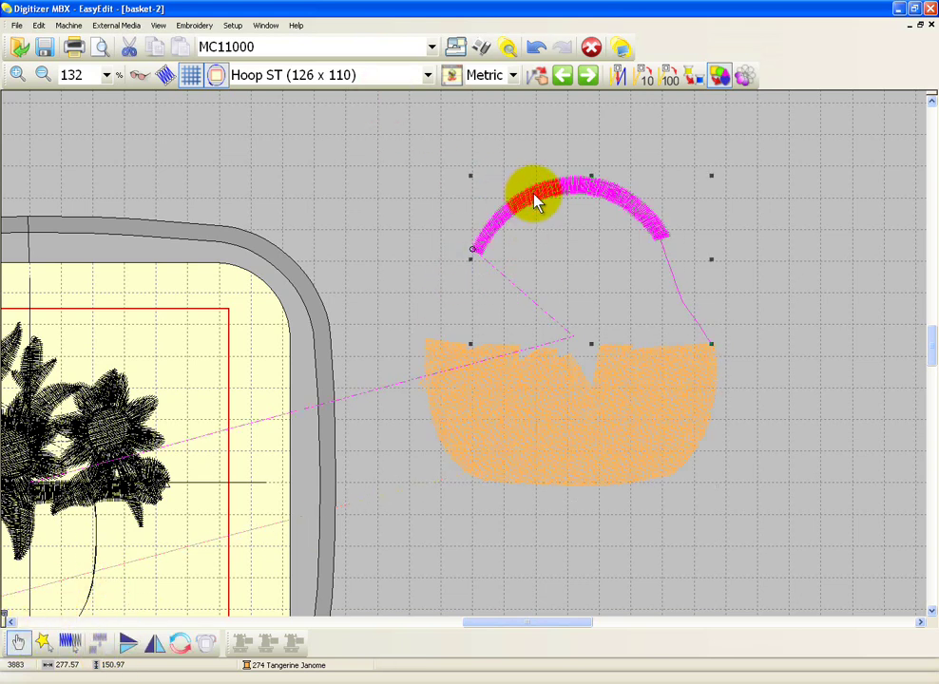
{"action": "left_click", "coordinate": [543, 452]}
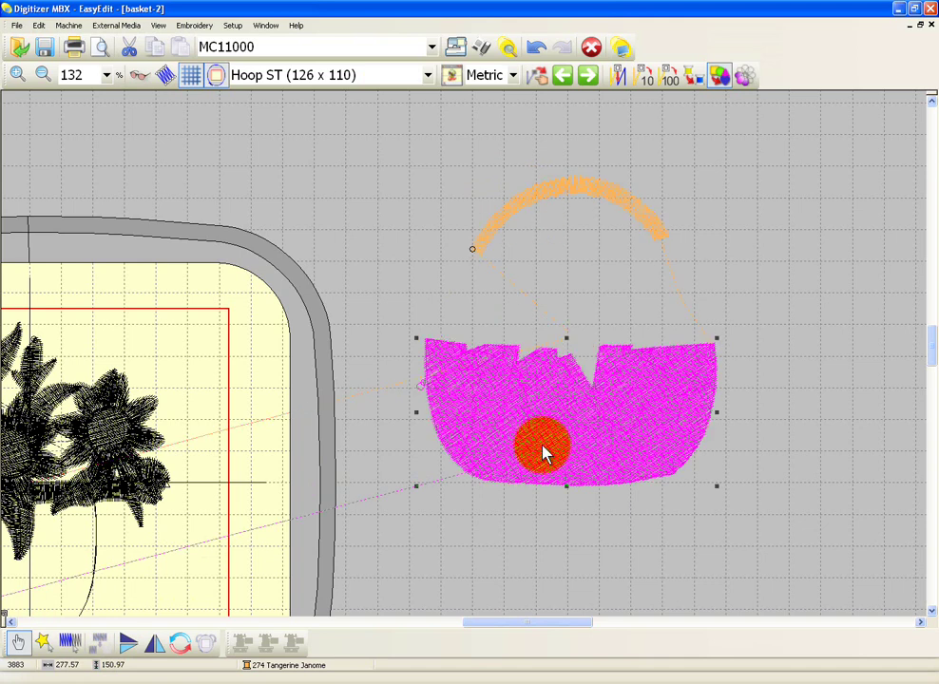
{"action": "left_click_drag", "start_coordinate": [543, 453], "coordinate": [521, 513]}
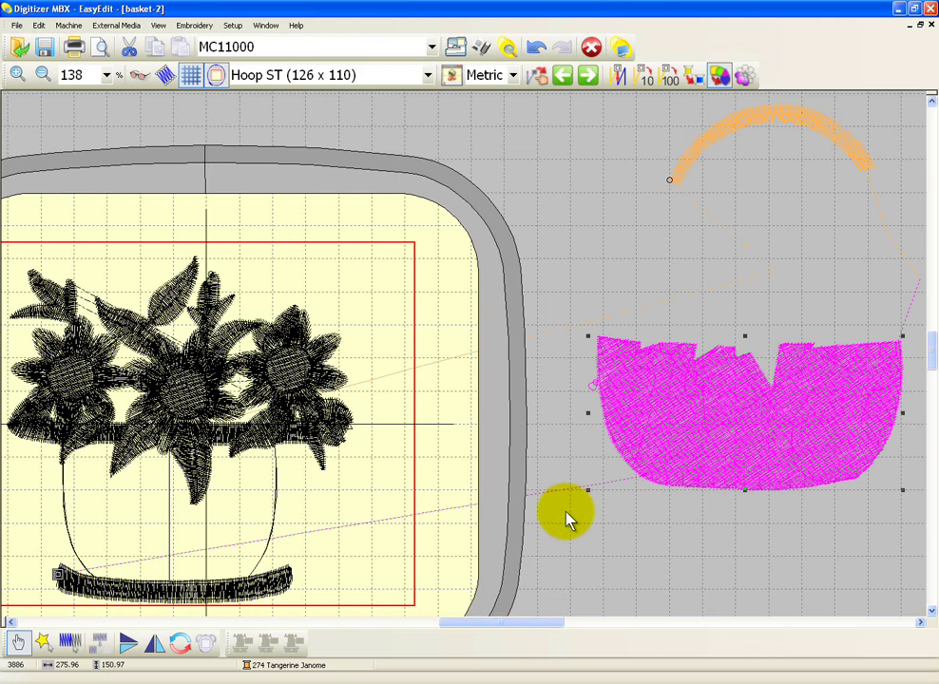
{"action": "left_click", "coordinate": [568, 520]}
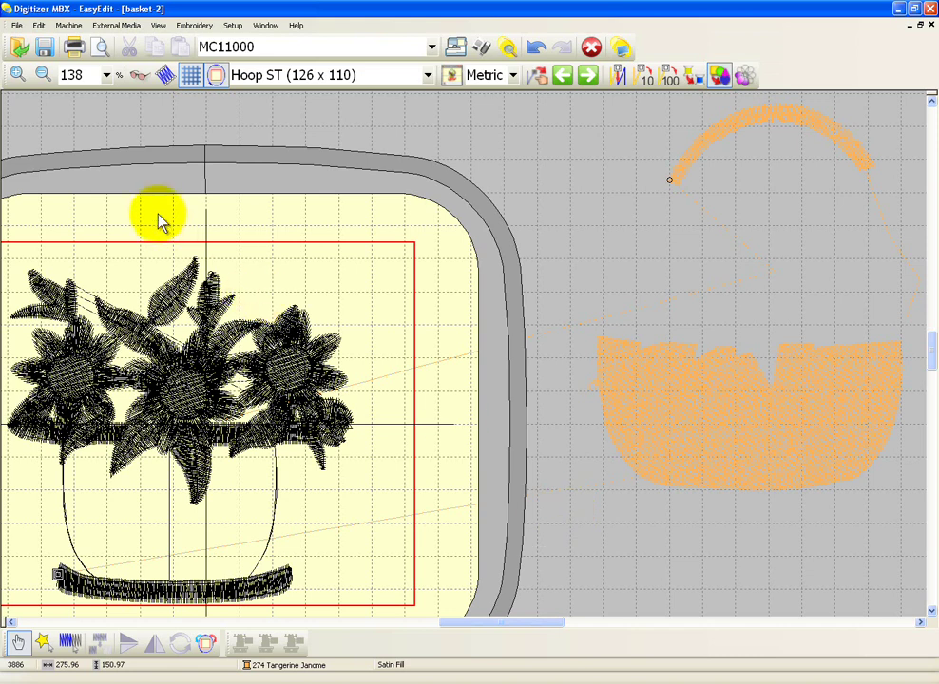
Load the Doll01#a JEF design from the Embroidery Album folder.
{"action": "left_click", "coordinate": [21, 47]}
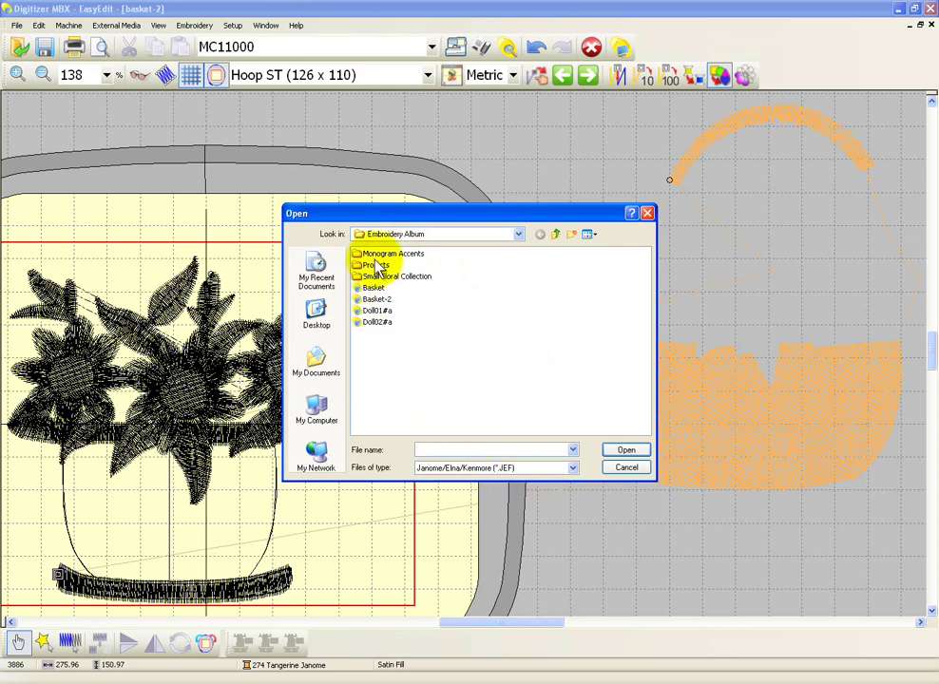
{"action": "left_click", "coordinate": [374, 313]}
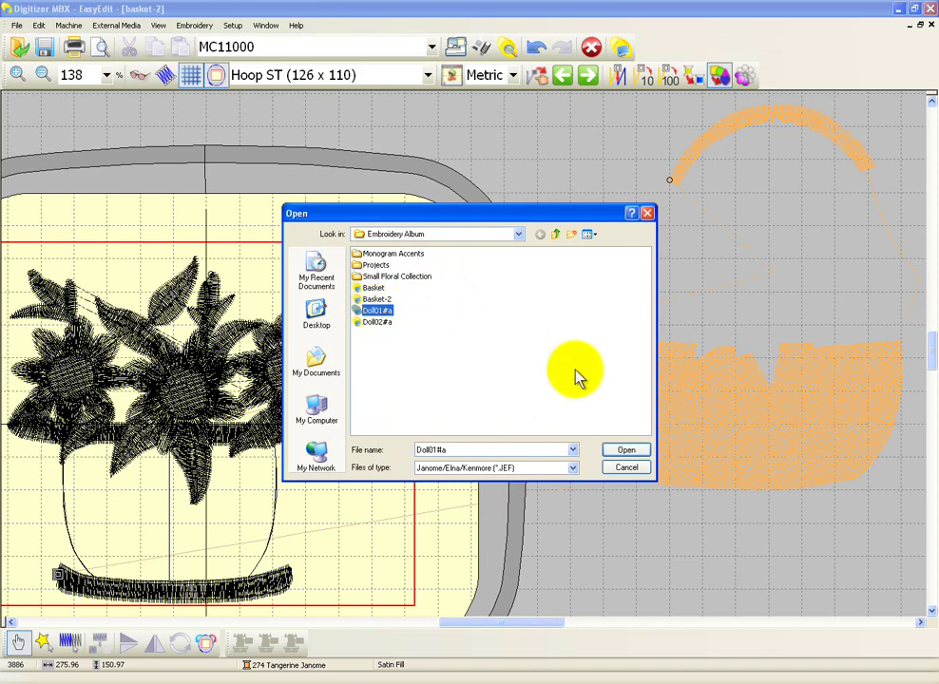
{"action": "left_click", "coordinate": [624, 451]}
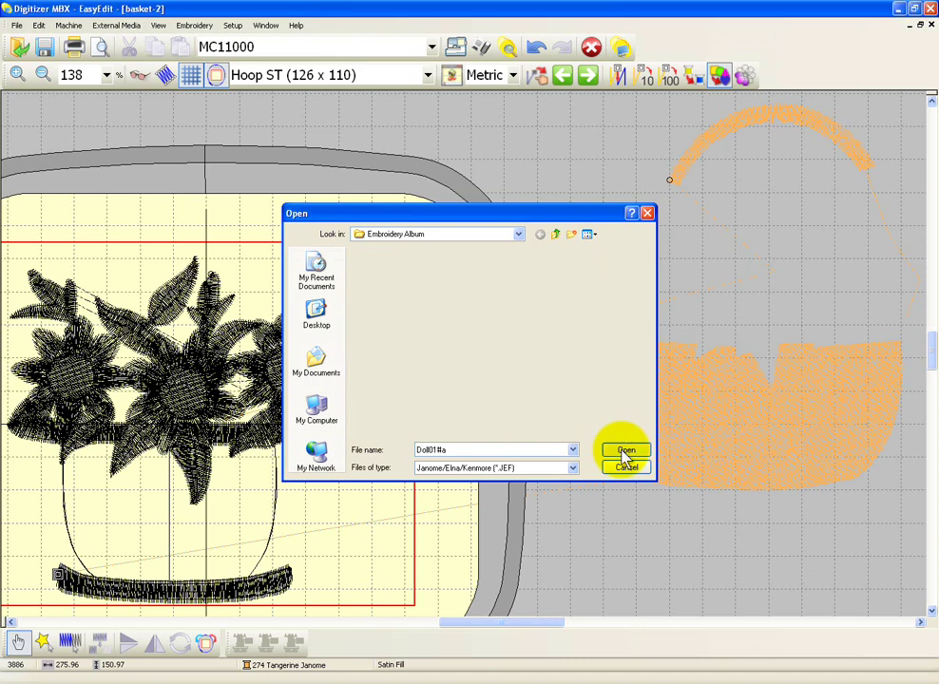